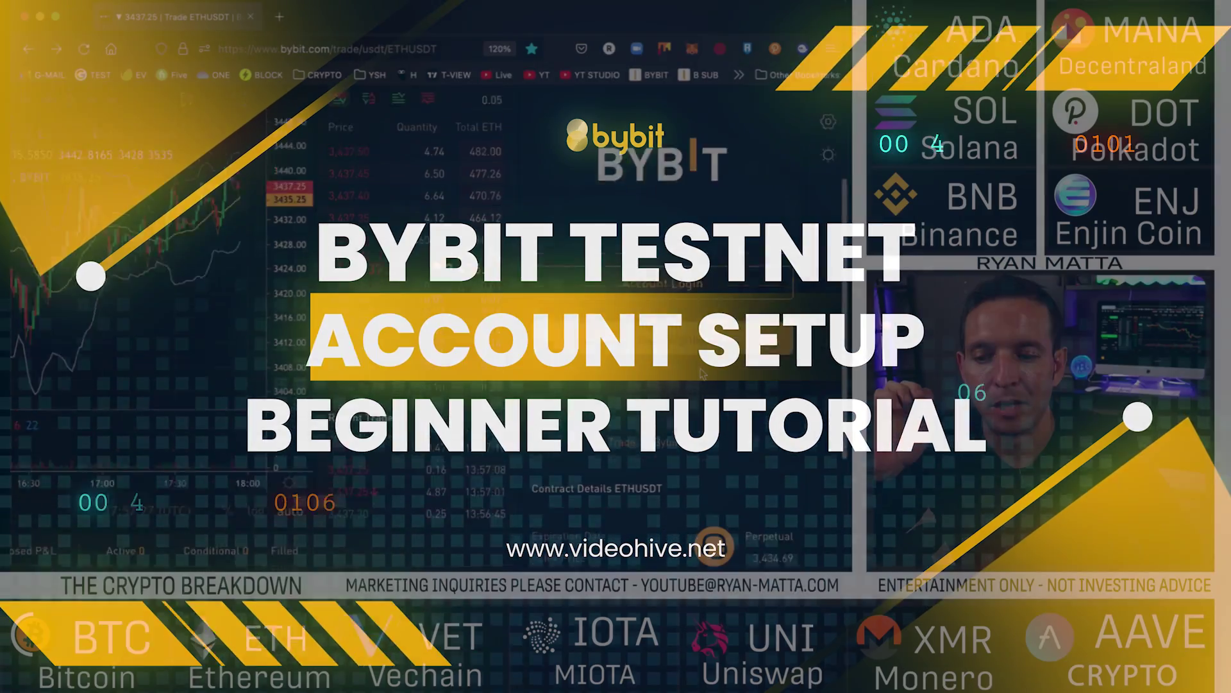
- Scroll the ETHUSDT trade page to reveal the Account Login, Account Signup and Testnet links
{"action": "scroll", "coordinate": [702, 374], "scroll_direction": "down", "scroll_amount": 2}
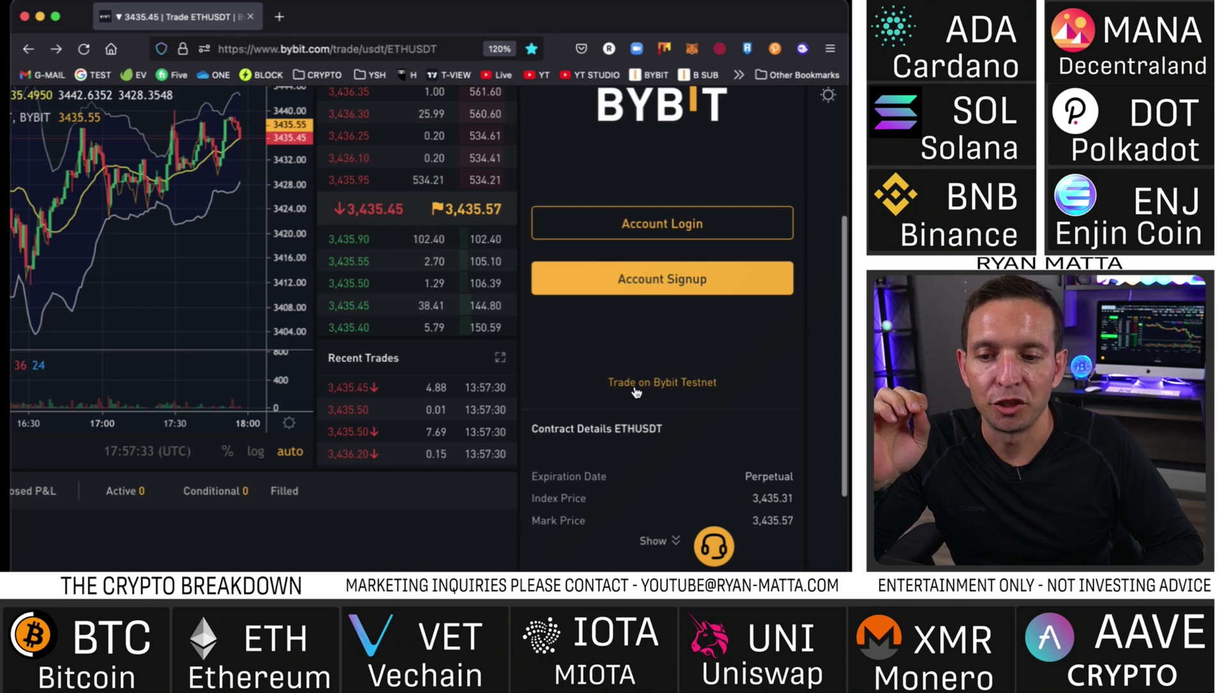
- Switch to Bybit Testnet, check the testnet URL, and open the Account Signup form
{"action": "left_click", "coordinate": [685, 385]}
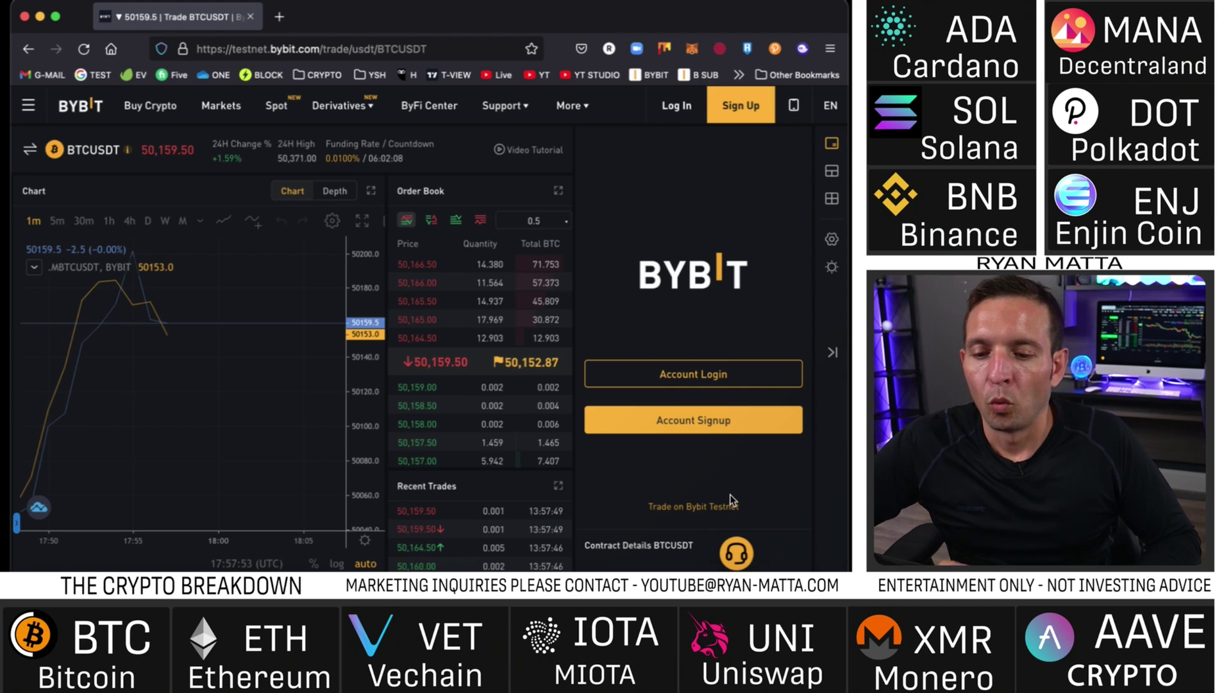
{"action": "left_click", "coordinate": [262, 51]}
{"action": "left_click_drag", "start_coordinate": [270, 51], "coordinate": [228, 51]}
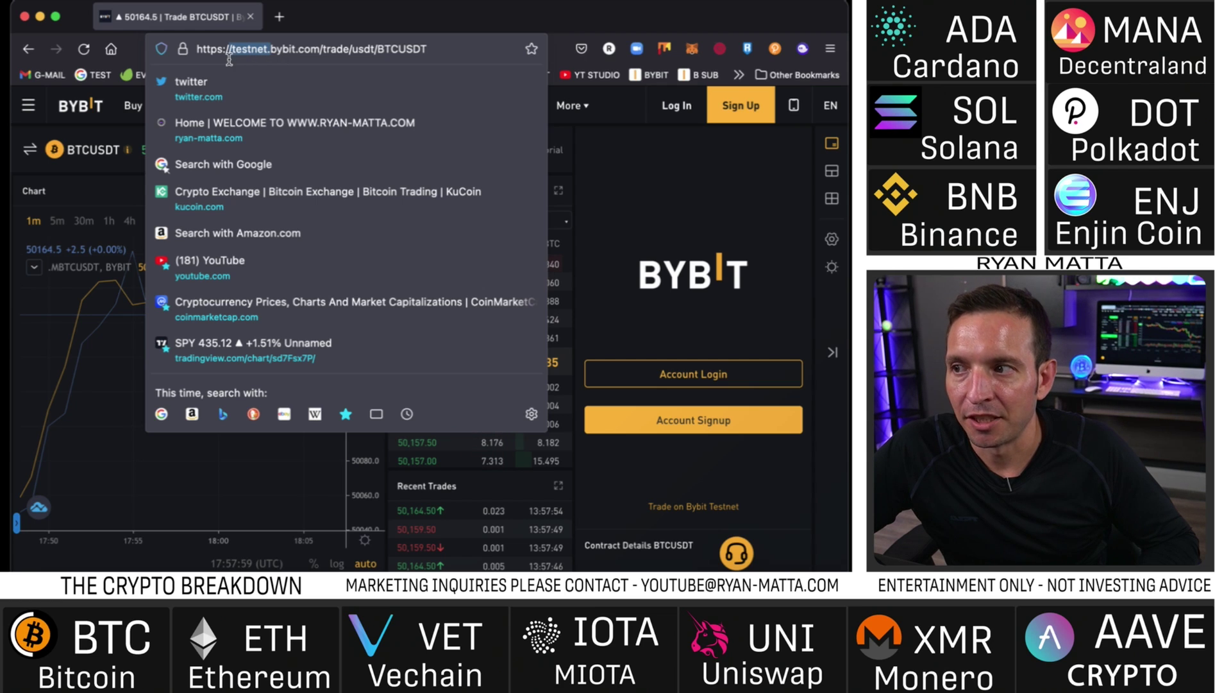
{"action": "left_click", "coordinate": [703, 428]}
{"action": "left_click", "coordinate": [165, 317]}
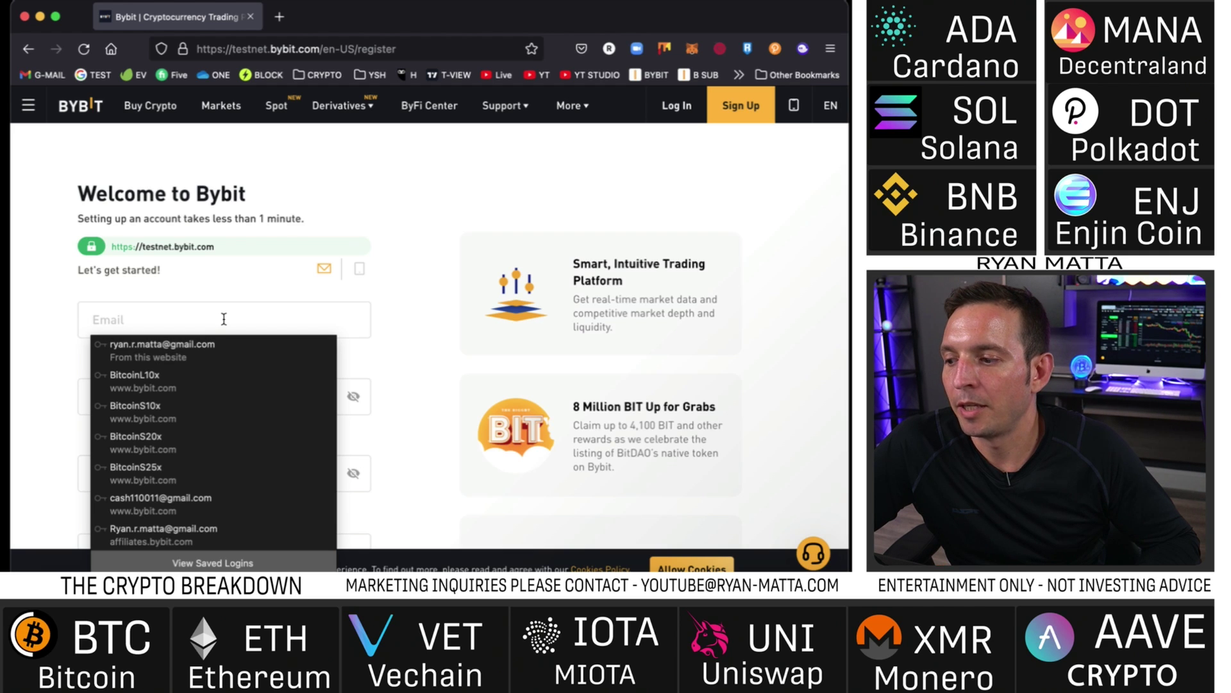
- Move past the password fields down to the referral code field
{"action": "key", "text": "Tab"}
{"action": "left_click", "coordinate": [240, 471]}
{"action": "scroll", "coordinate": [447, 417], "scroll_direction": "down", "scroll_amount": 2}
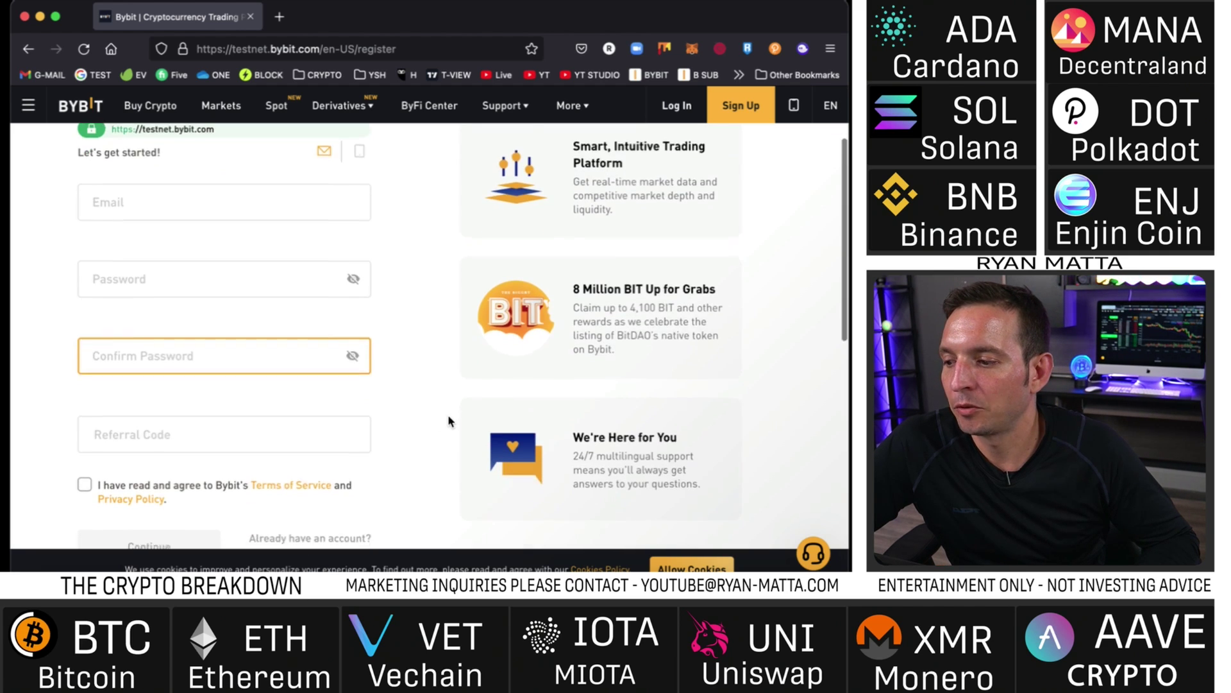
{"action": "scroll", "coordinate": [448, 421], "scroll_direction": "down", "scroll_amount": 1}
{"action": "left_click", "coordinate": [156, 388]}
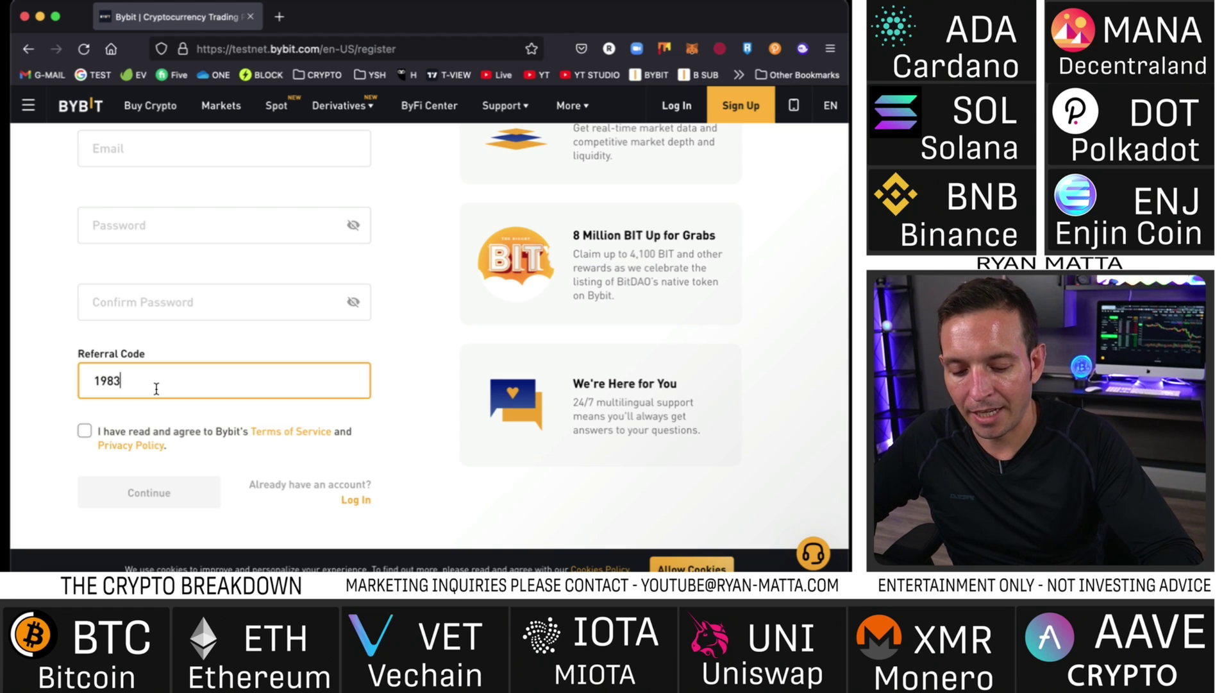
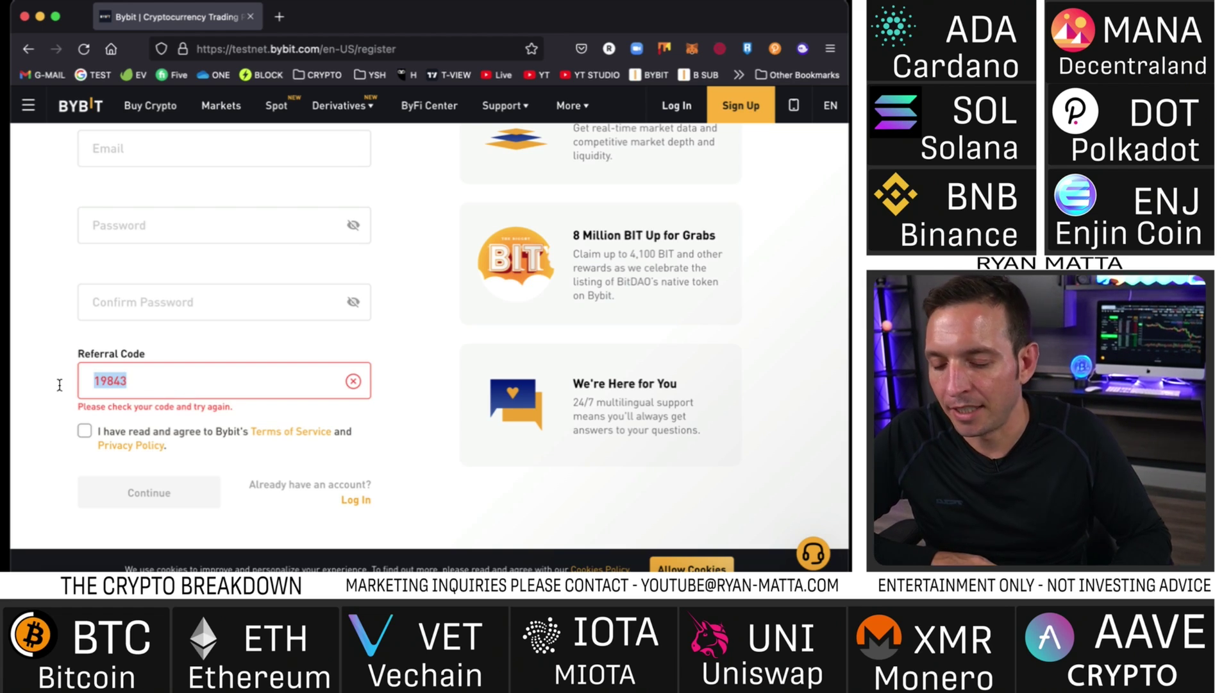
{"action": "type", "text": "9834"}
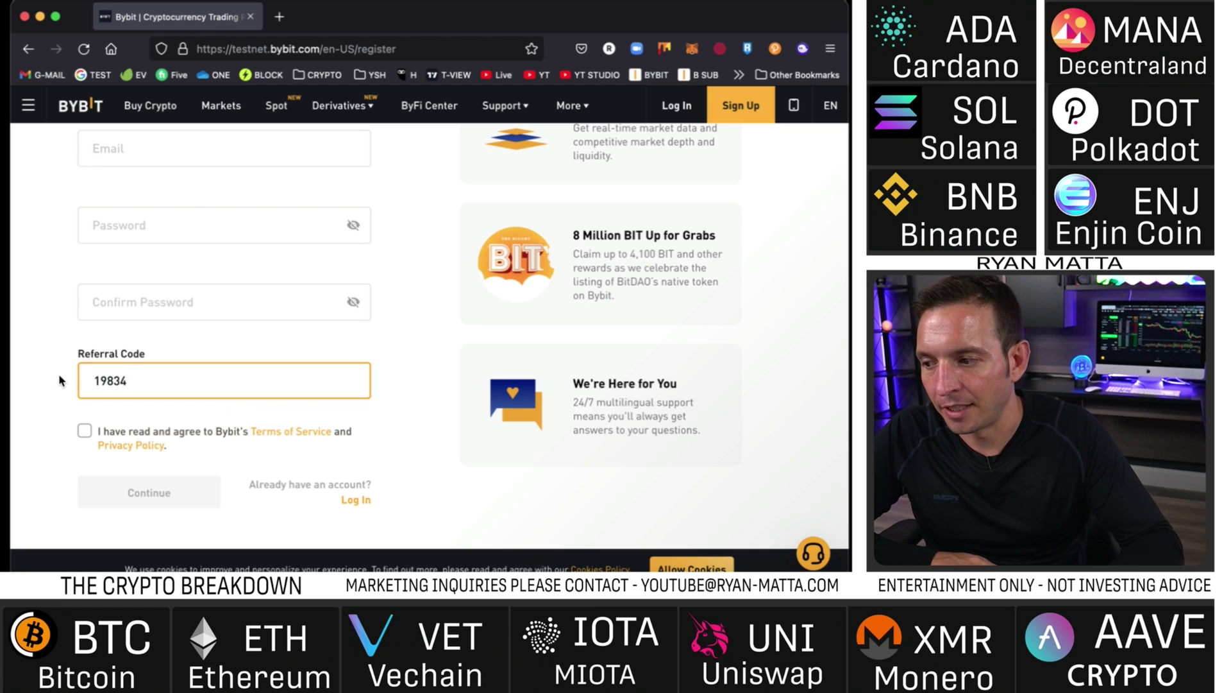
{"action": "key", "text": "BackSpace"}
{"action": "key", "text": "BackSpace"}
{"action": "type", "text": "43"}
{"action": "left_click_drag", "start_coordinate": [145, 394], "coordinate": [92, 386]}
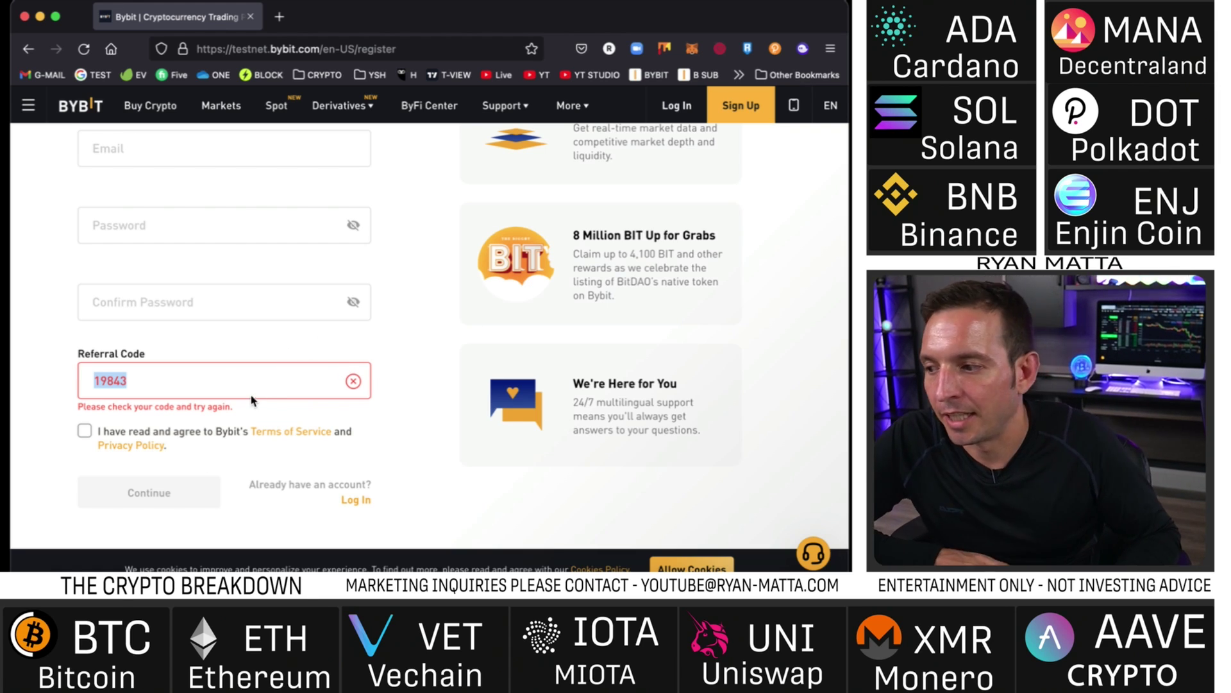
{"action": "key", "text": "super+a"}
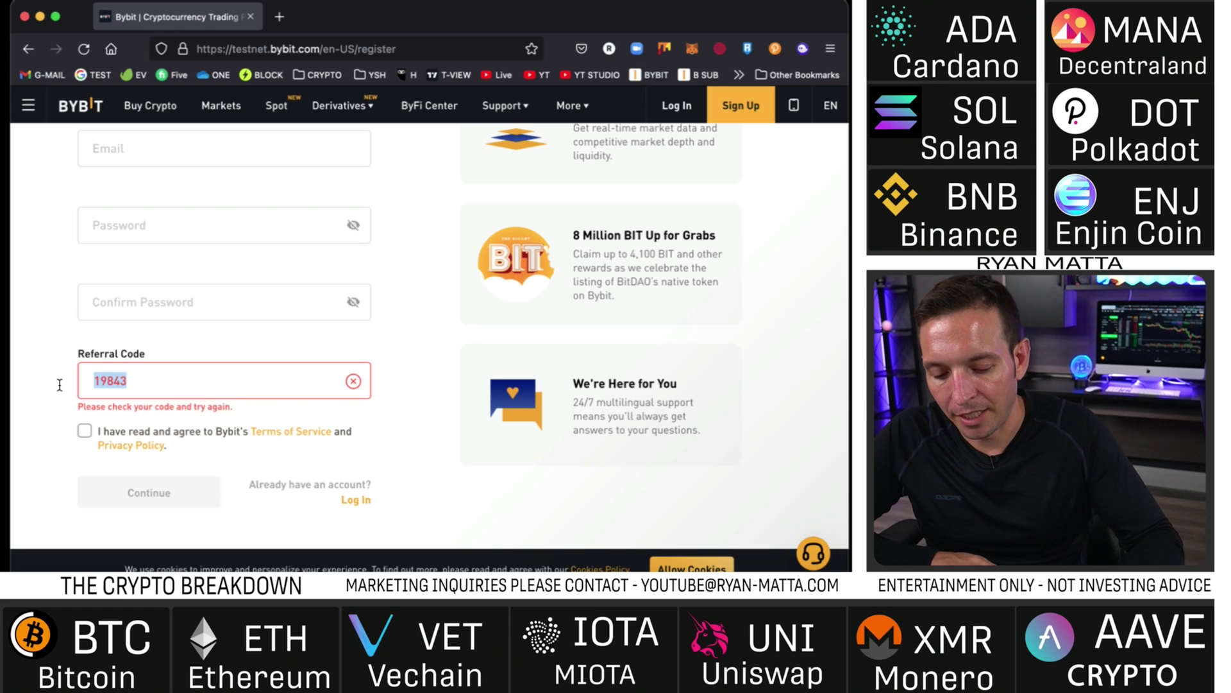
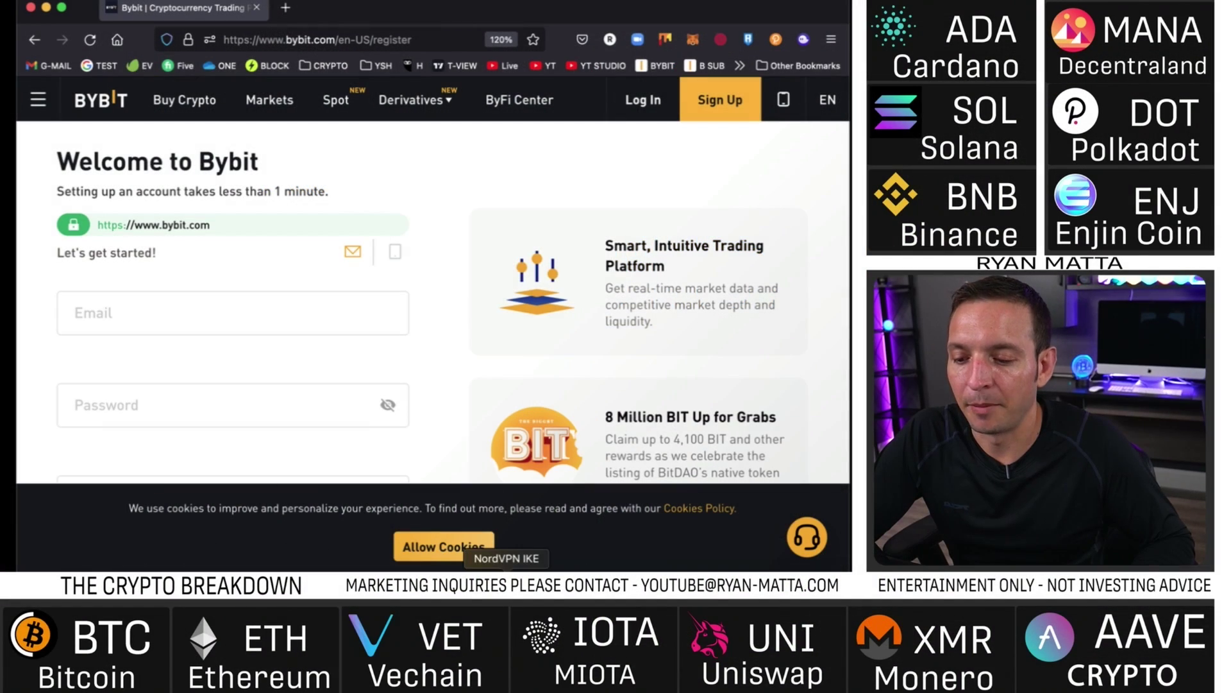
- Confirm NordVPN is connected to Sweden #573 and minimise its window
{"action": "left_click", "coordinate": [506, 577]}
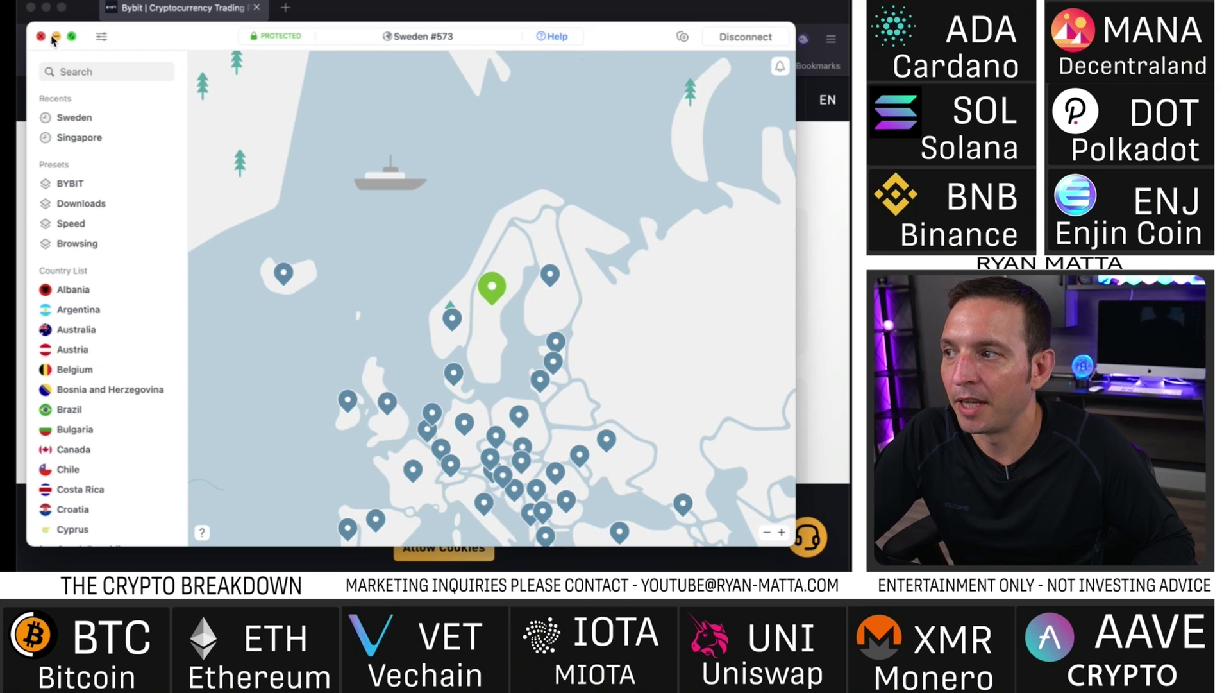
{"action": "left_click", "coordinate": [56, 37]}
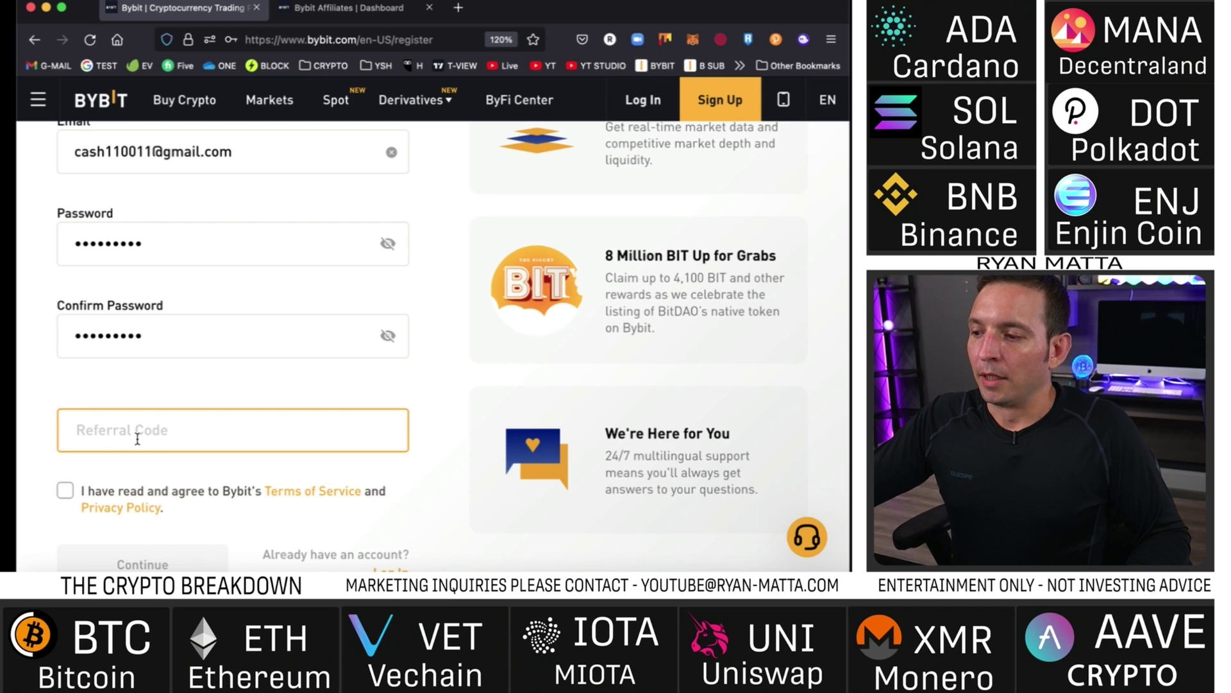
{"action": "right_click", "coordinate": [136, 431]}
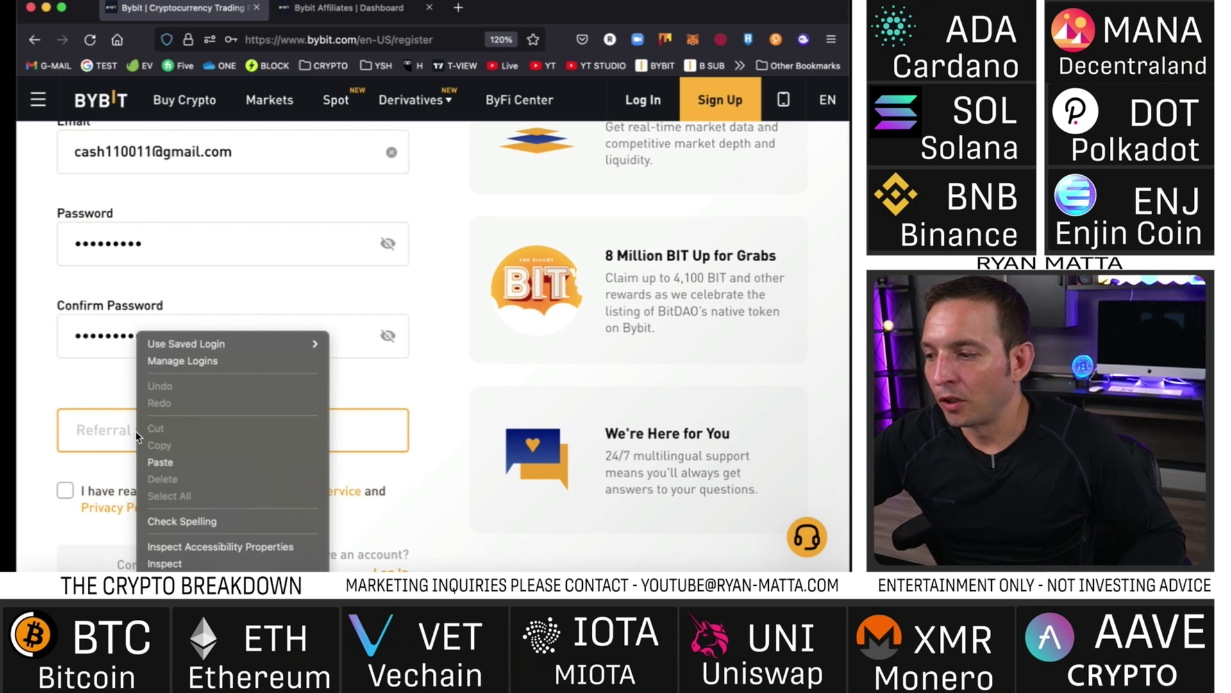
{"action": "left_click", "coordinate": [160, 459]}
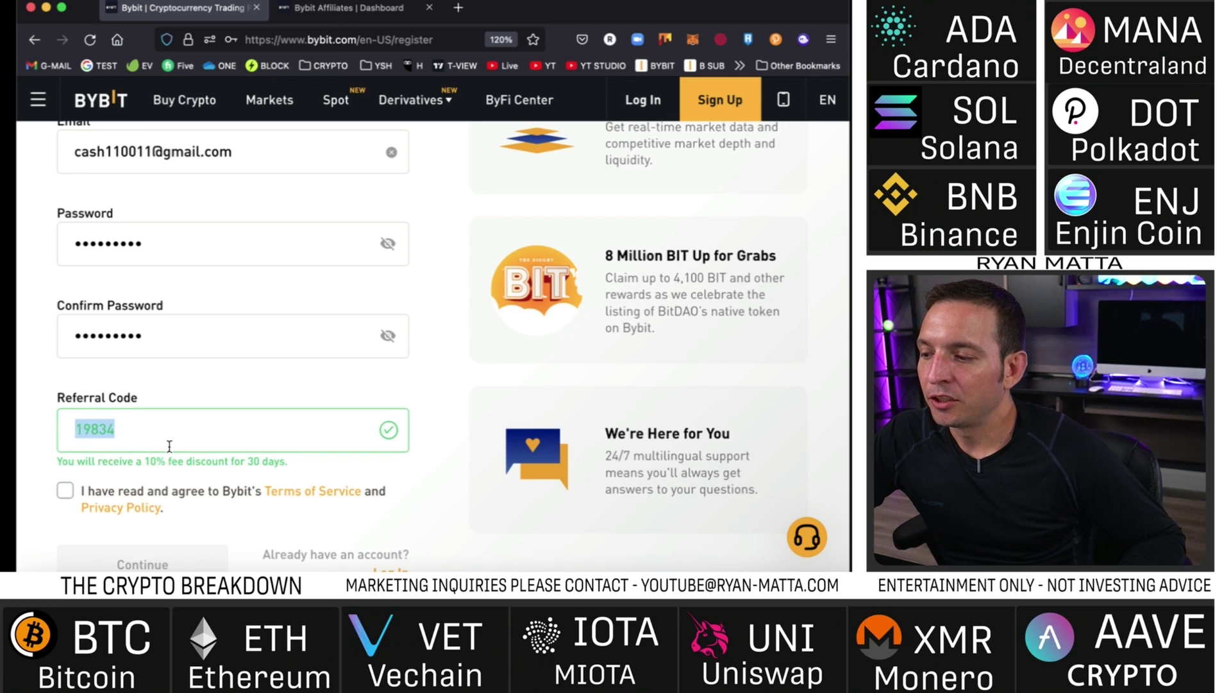
{"action": "left_click_drag", "start_coordinate": [57, 461], "coordinate": [234, 471]}
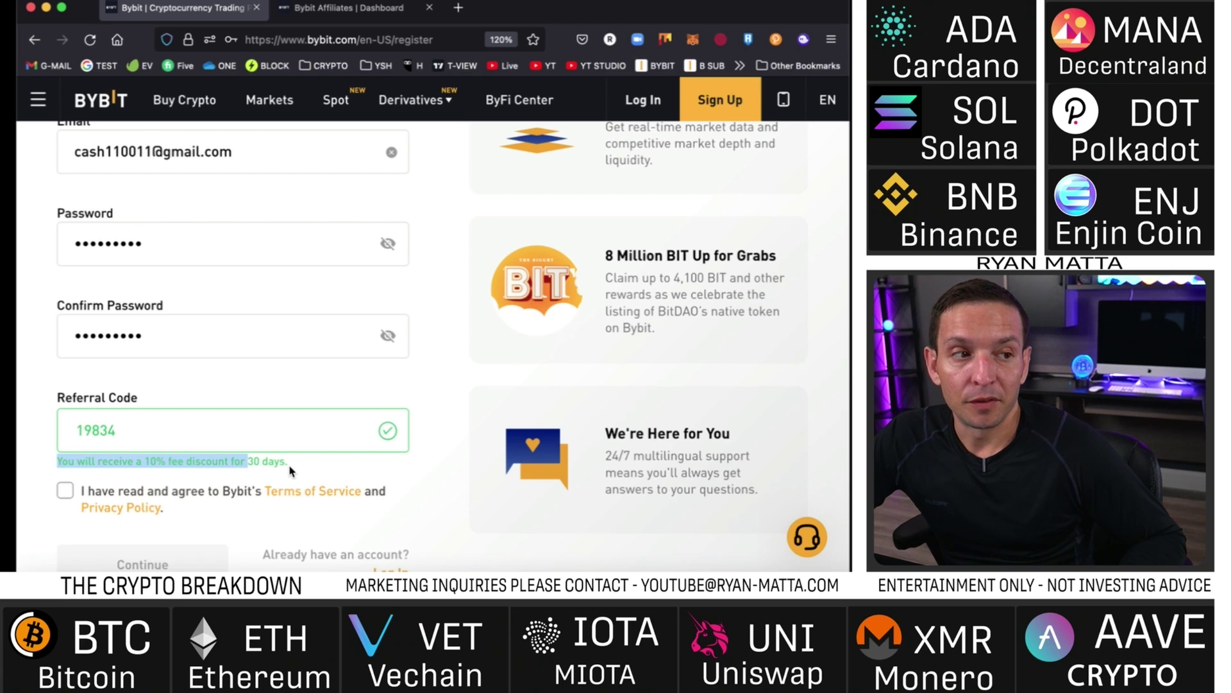
{"action": "left_click", "coordinate": [192, 436]}
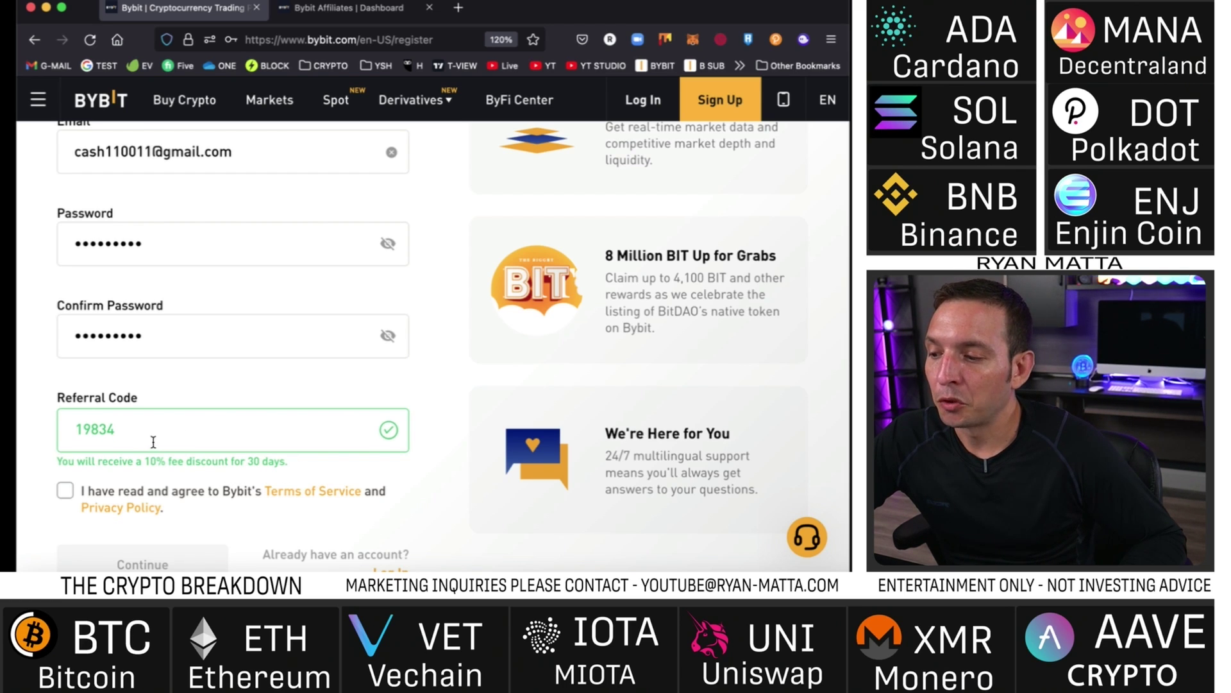
- Agree to the Terms of Service and Privacy Policy and submit the registration
{"action": "scroll", "coordinate": [242, 445], "scroll_direction": "down", "scroll_amount": 1}
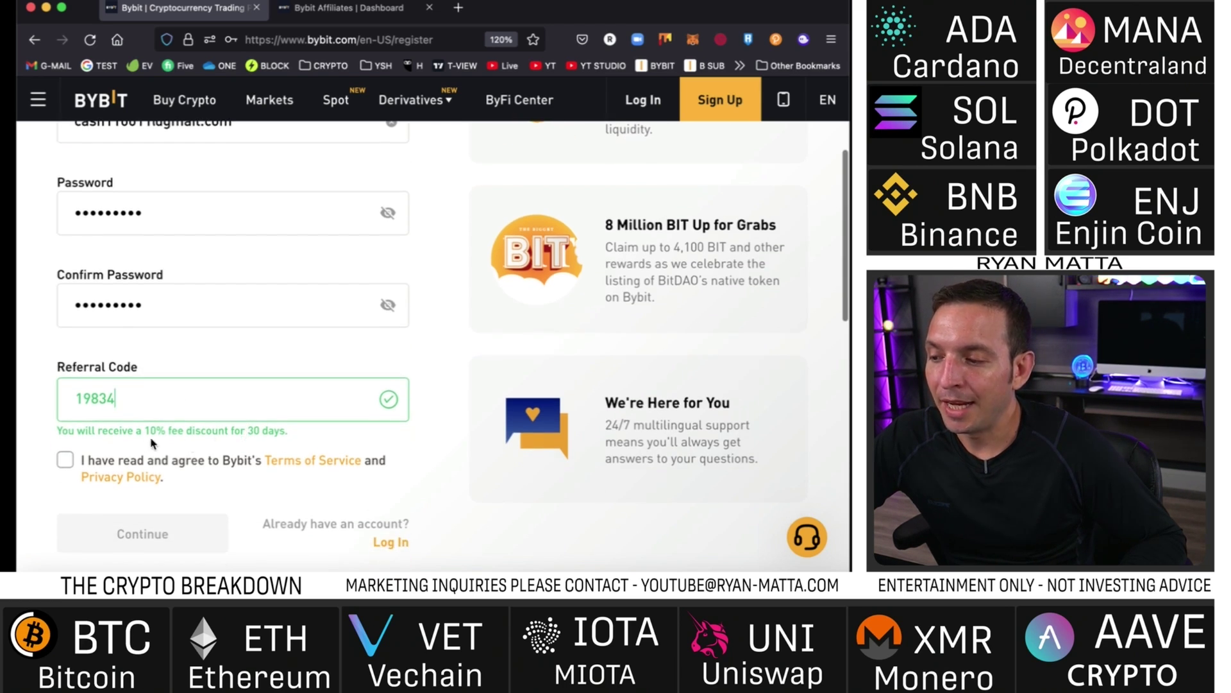
{"action": "left_click", "coordinate": [66, 460]}
{"action": "scroll", "coordinate": [398, 491], "scroll_direction": "down", "scroll_amount": 2}
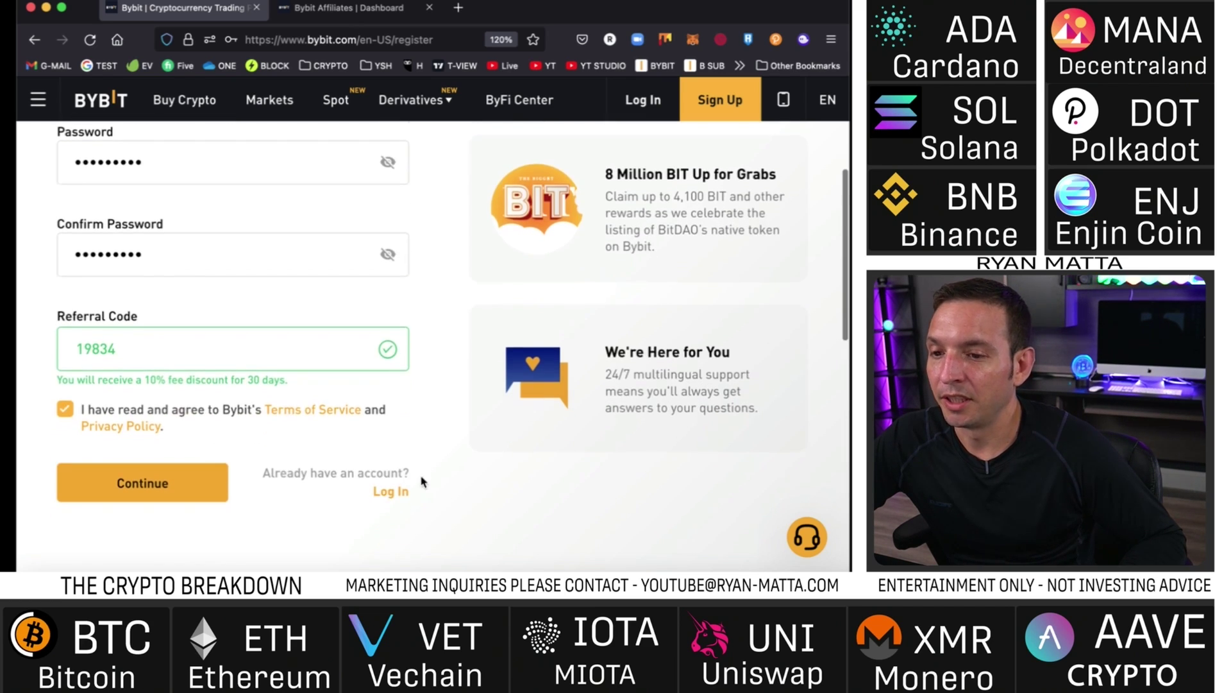
{"action": "left_click", "coordinate": [217, 488]}
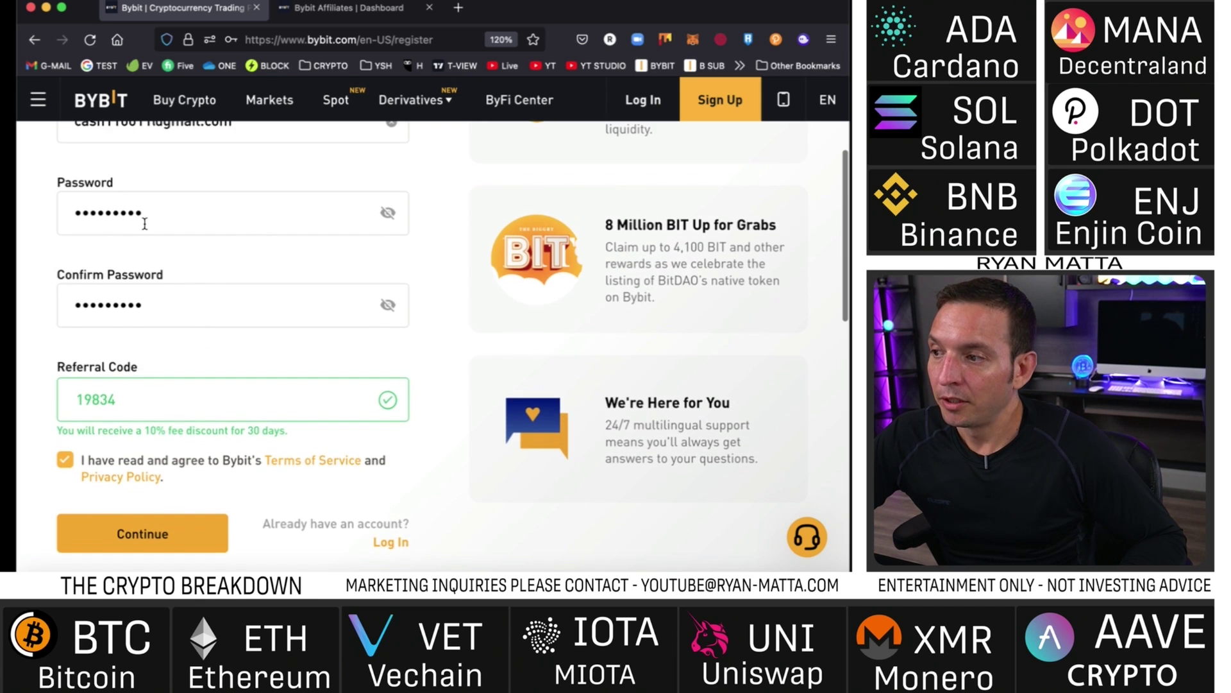
{"action": "scroll", "coordinate": [204, 365], "scroll_direction": "down", "scroll_amount": 4}
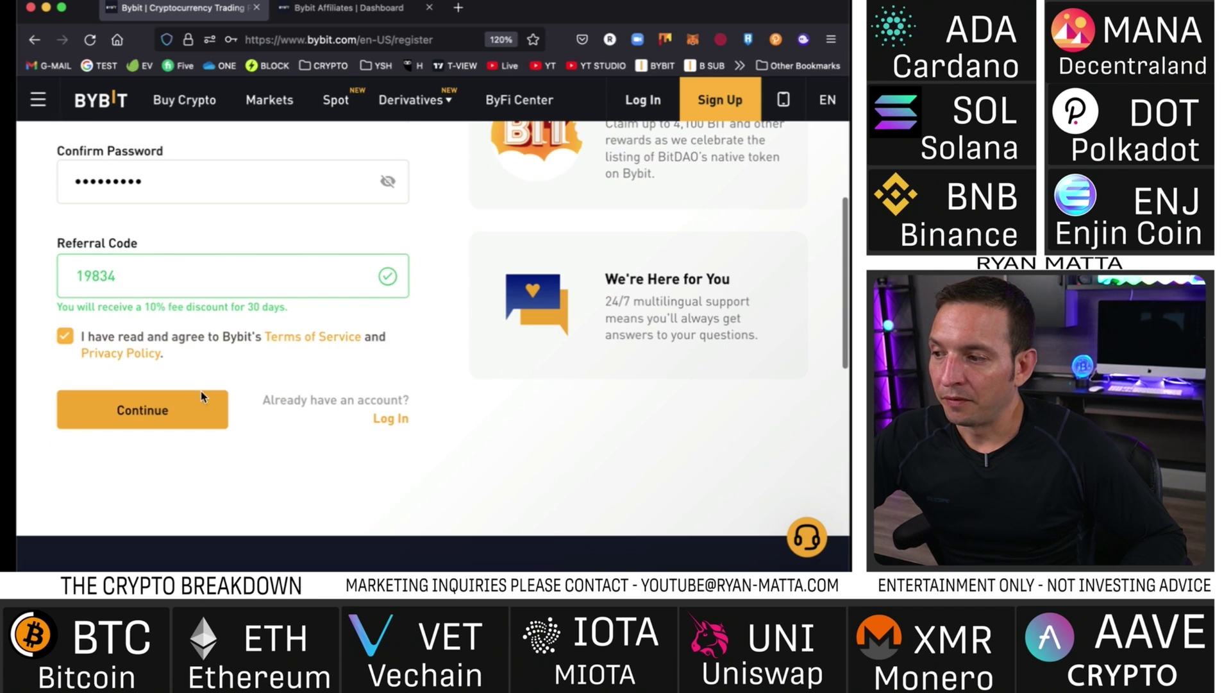
{"action": "left_click", "coordinate": [167, 410]}
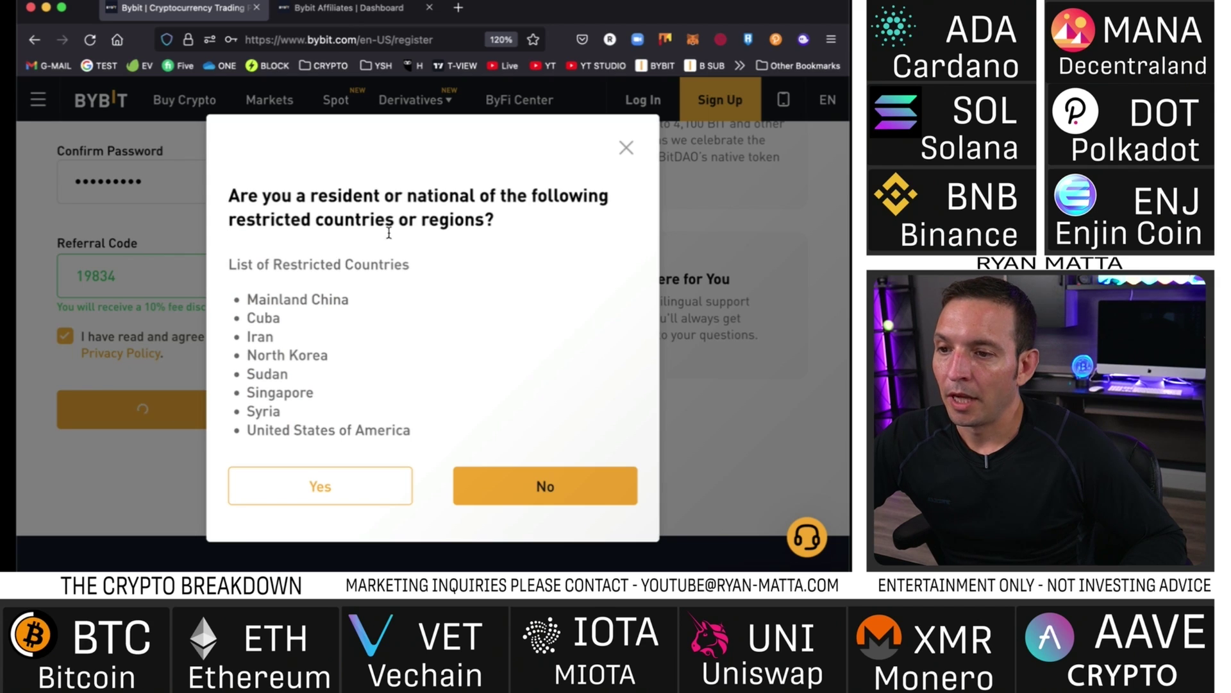
{"action": "scroll", "coordinate": [301, 243], "scroll_direction": "down", "scroll_amount": 1}
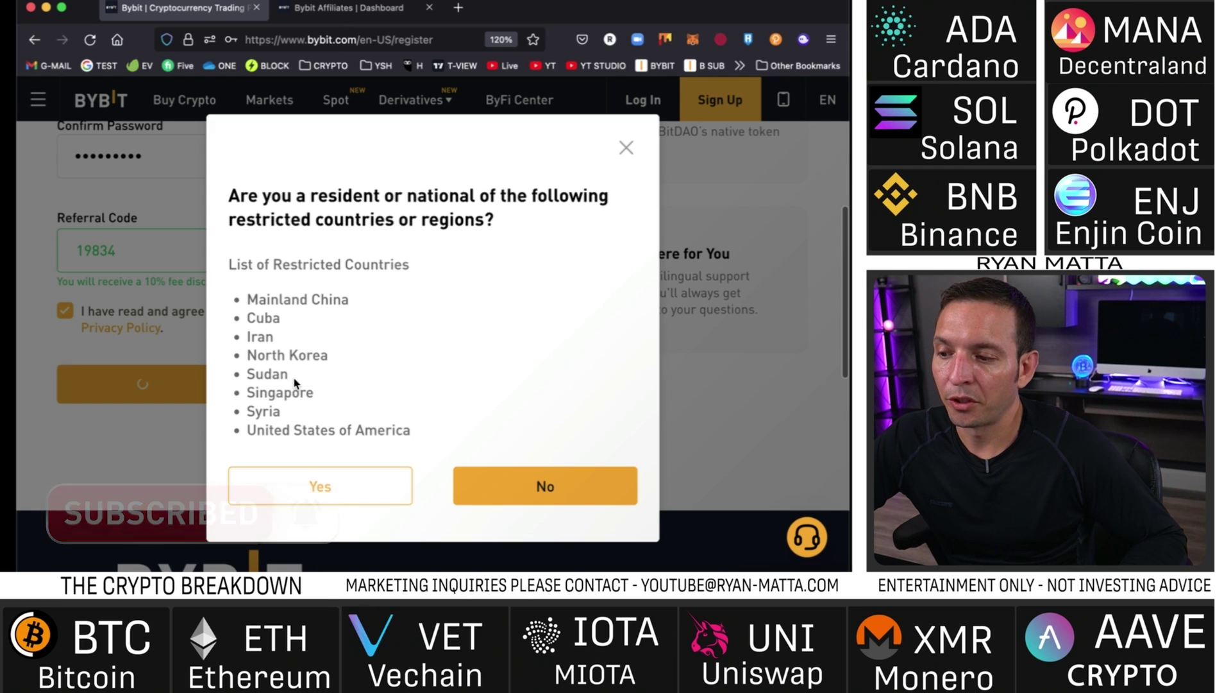
{"action": "scroll", "coordinate": [275, 390], "scroll_direction": "up", "scroll_amount": 1}
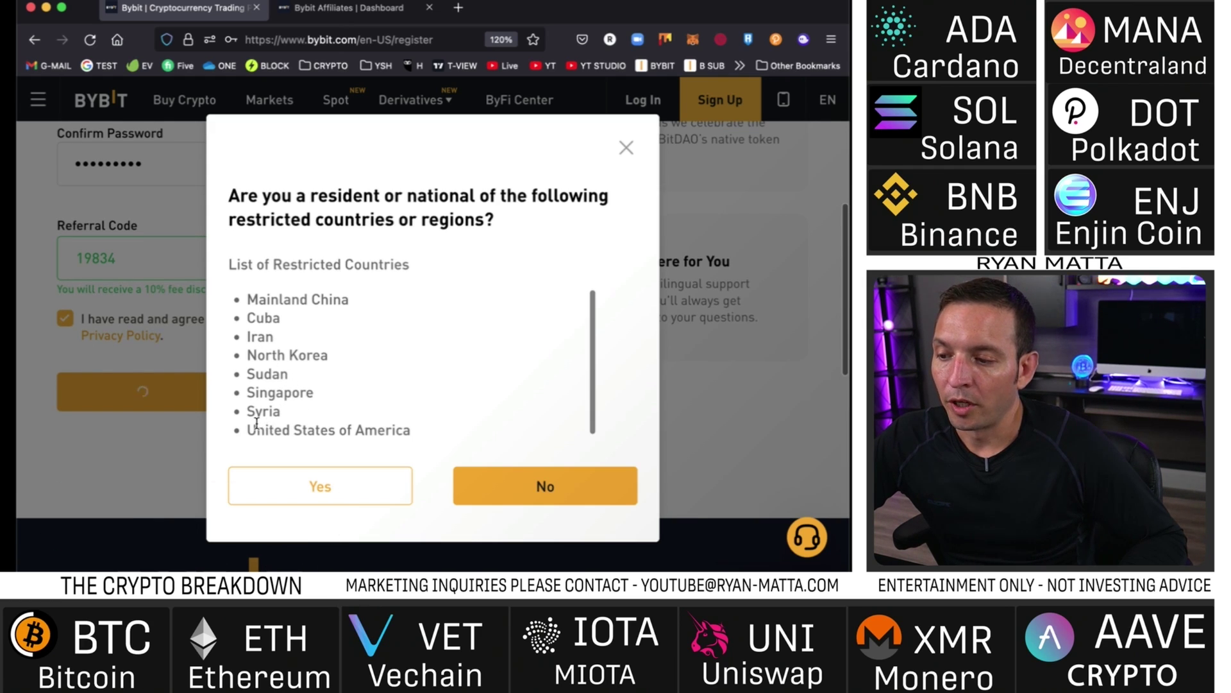
{"action": "left_click_drag", "start_coordinate": [249, 437], "coordinate": [394, 440]}
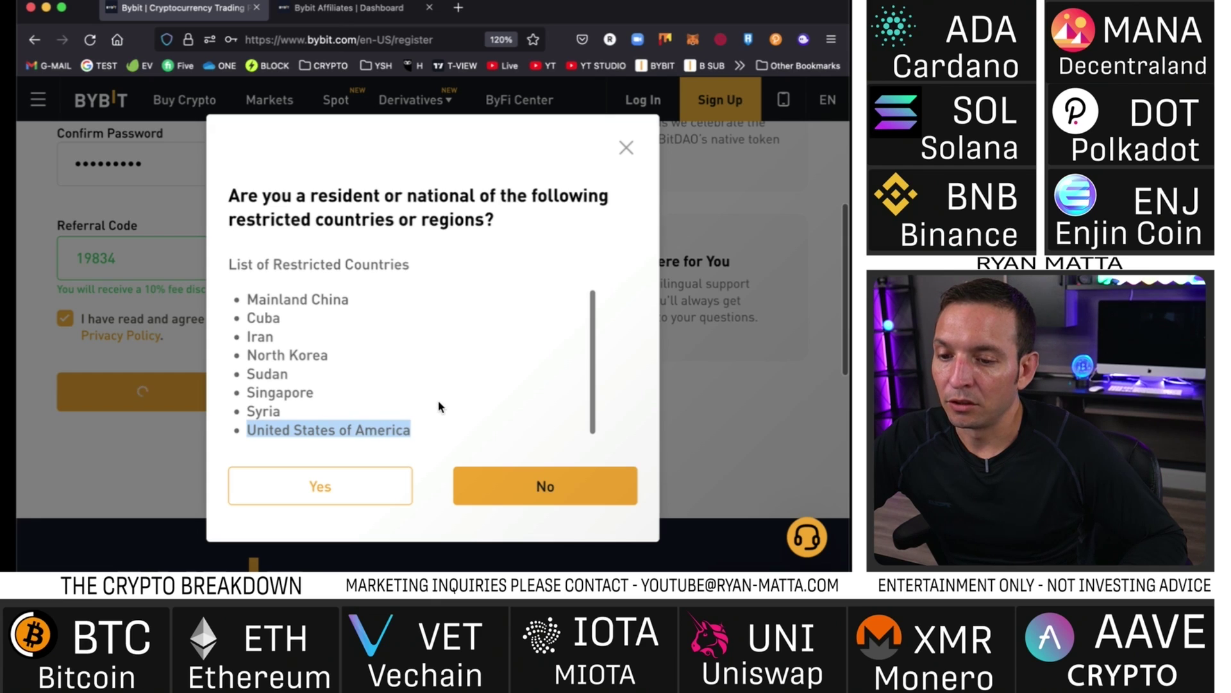
{"action": "scroll", "coordinate": [580, 412], "scroll_direction": "down", "scroll_amount": 1}
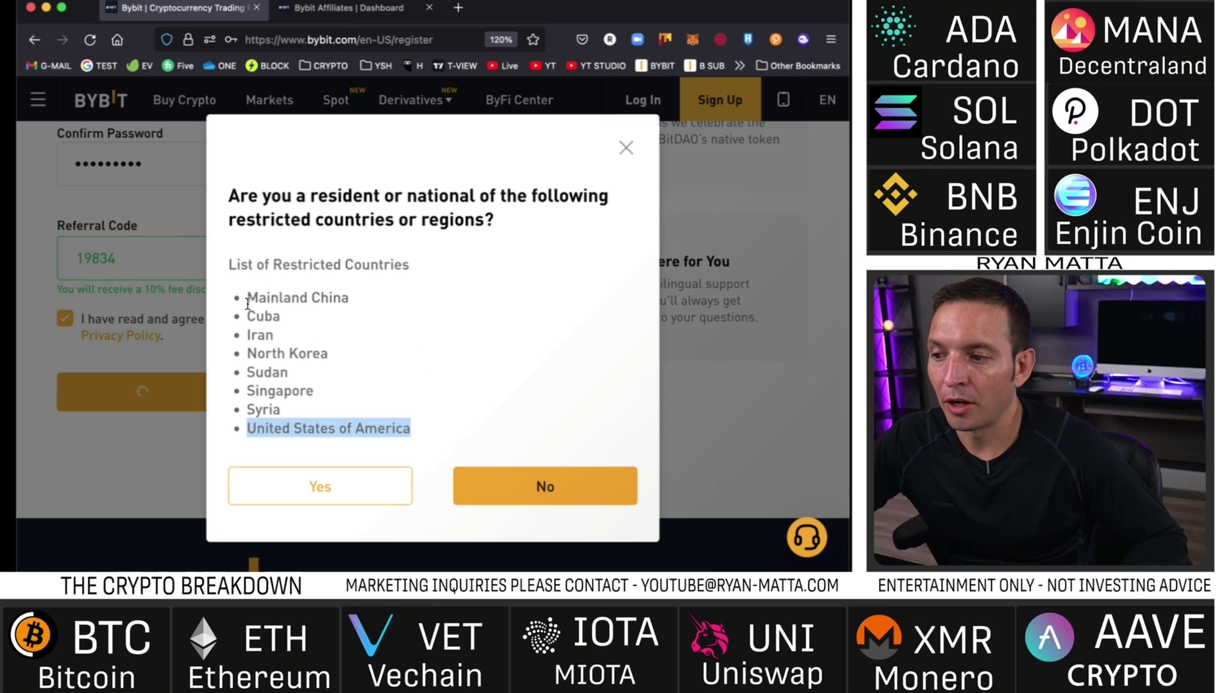
{"action": "left_click_drag", "start_coordinate": [247, 298], "coordinate": [344, 304]}
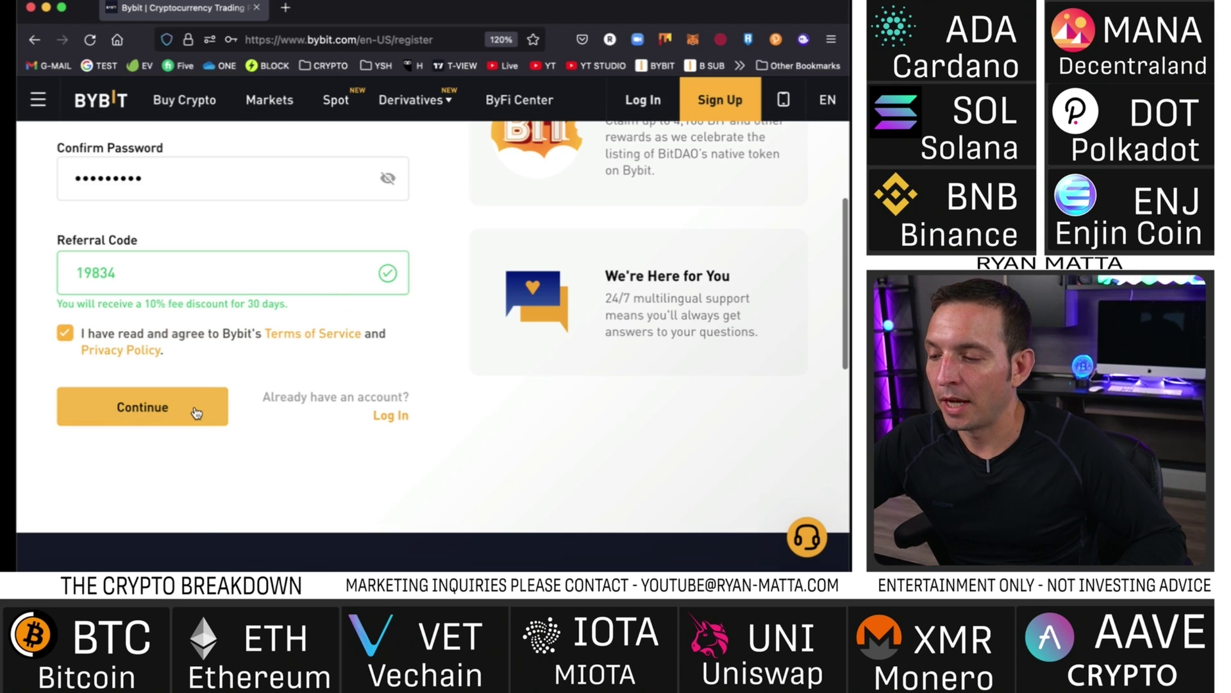
{"action": "left_click", "coordinate": [195, 411]}
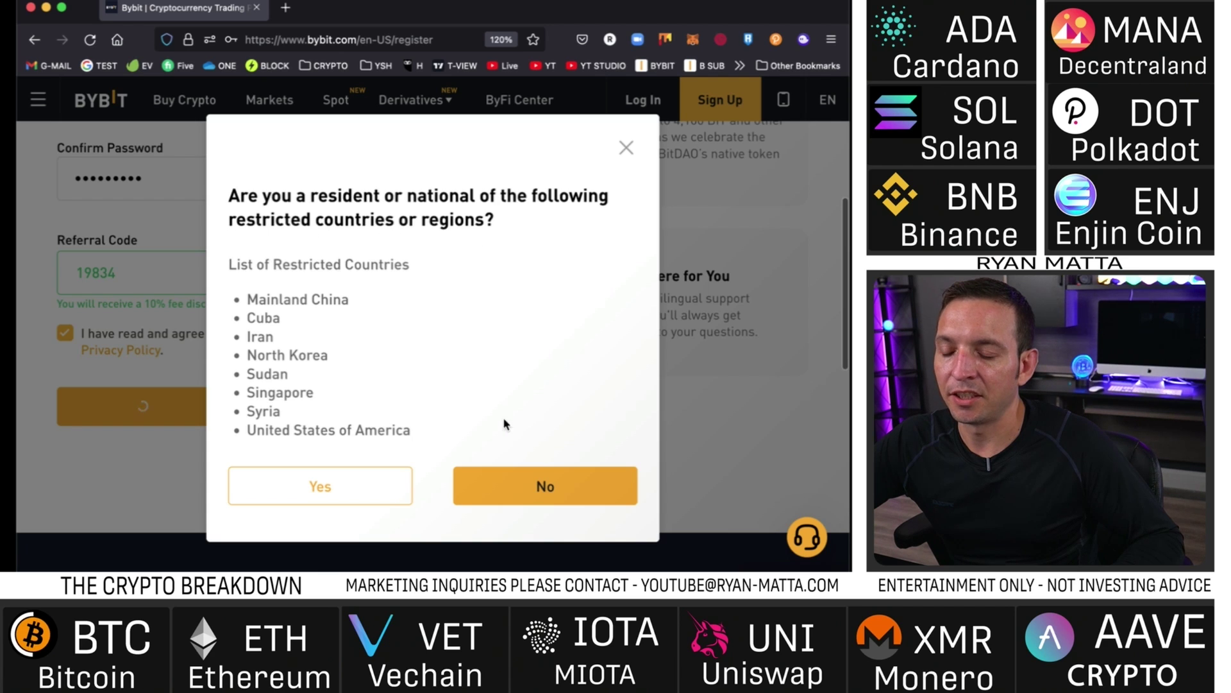
- Dismiss the save-login prompt and reload to the testnet 'Next Level Trading' home page
{"action": "left_click", "coordinate": [544, 486]}
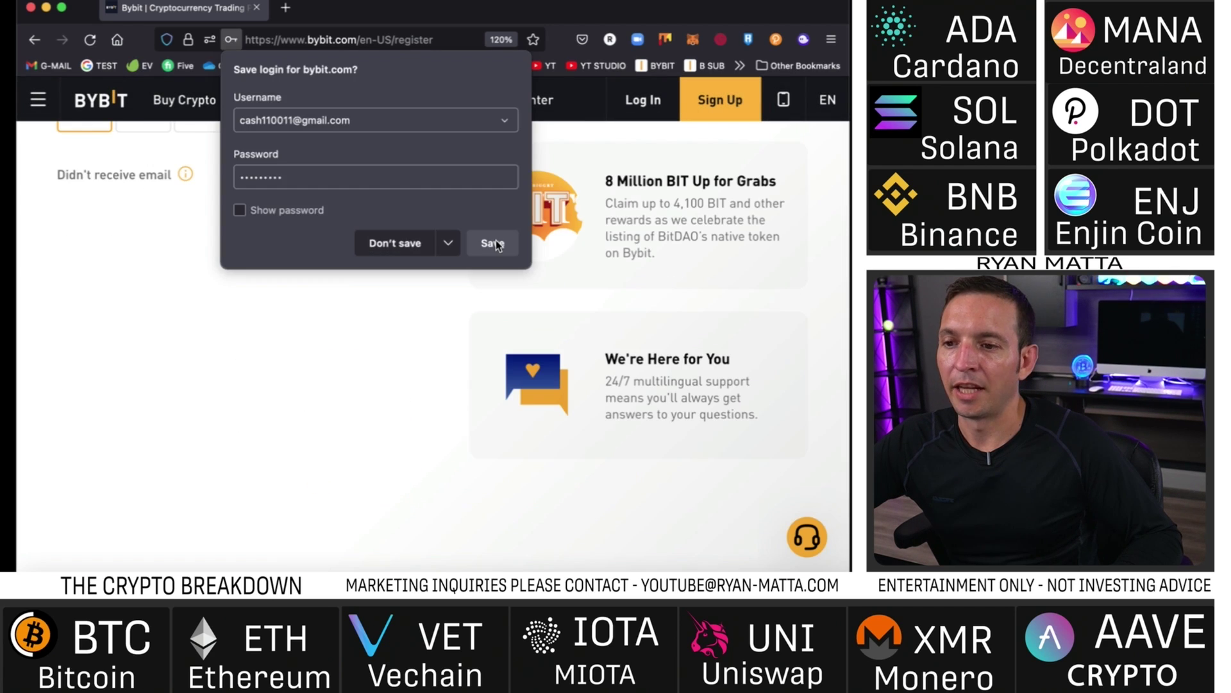
{"action": "left_click", "coordinate": [497, 247]}
{"action": "scroll", "coordinate": [461, 263], "scroll_direction": "up", "scroll_amount": 3}
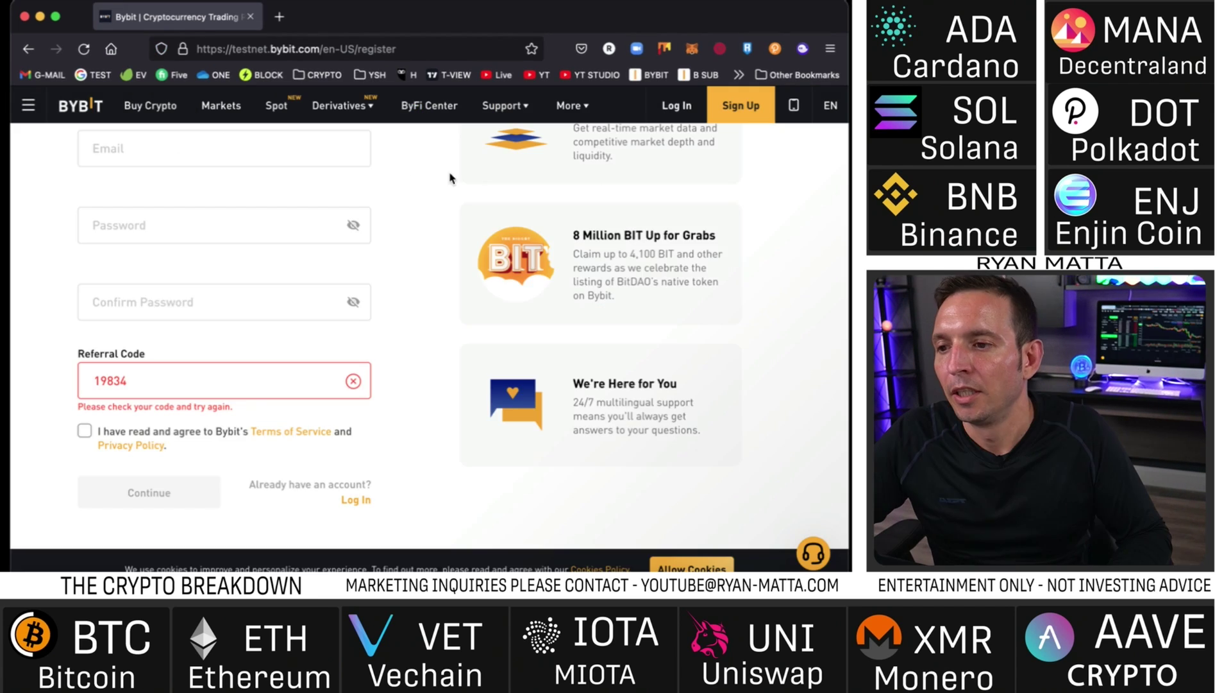
{"action": "scroll", "coordinate": [448, 295], "scroll_direction": "up", "scroll_amount": 3}
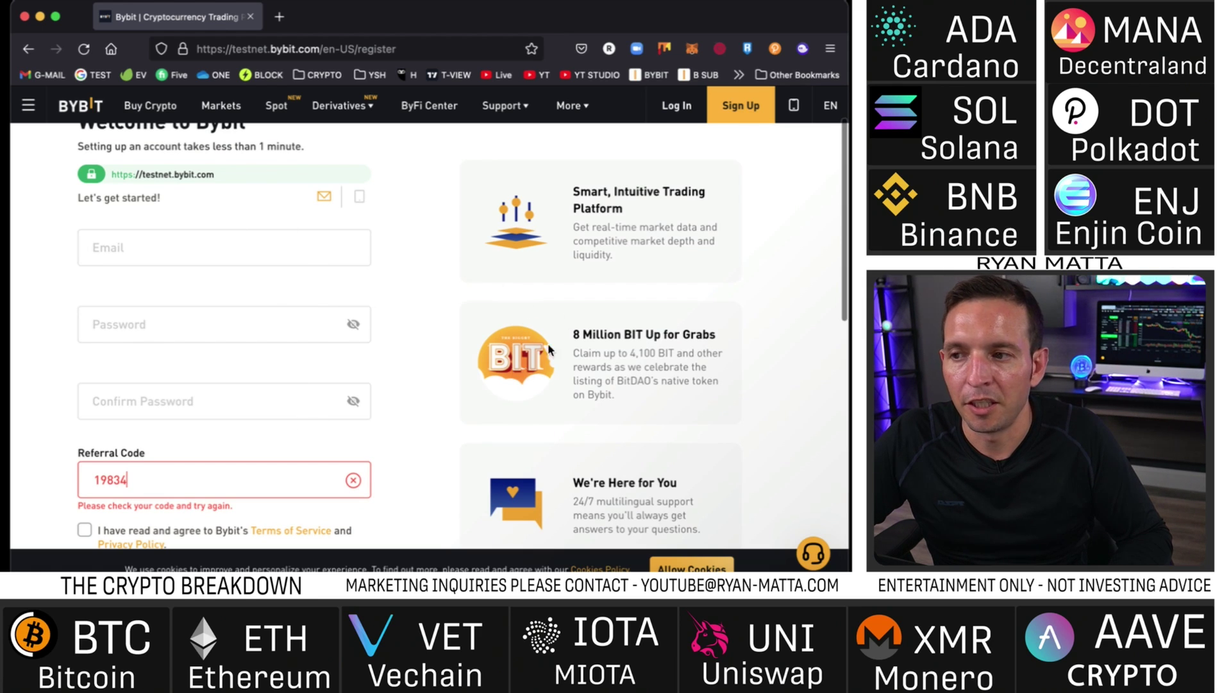
{"action": "scroll", "coordinate": [449, 282], "scroll_direction": "up", "scroll_amount": 1}
{"action": "scroll", "coordinate": [511, 319], "scroll_direction": "down", "scroll_amount": 5}
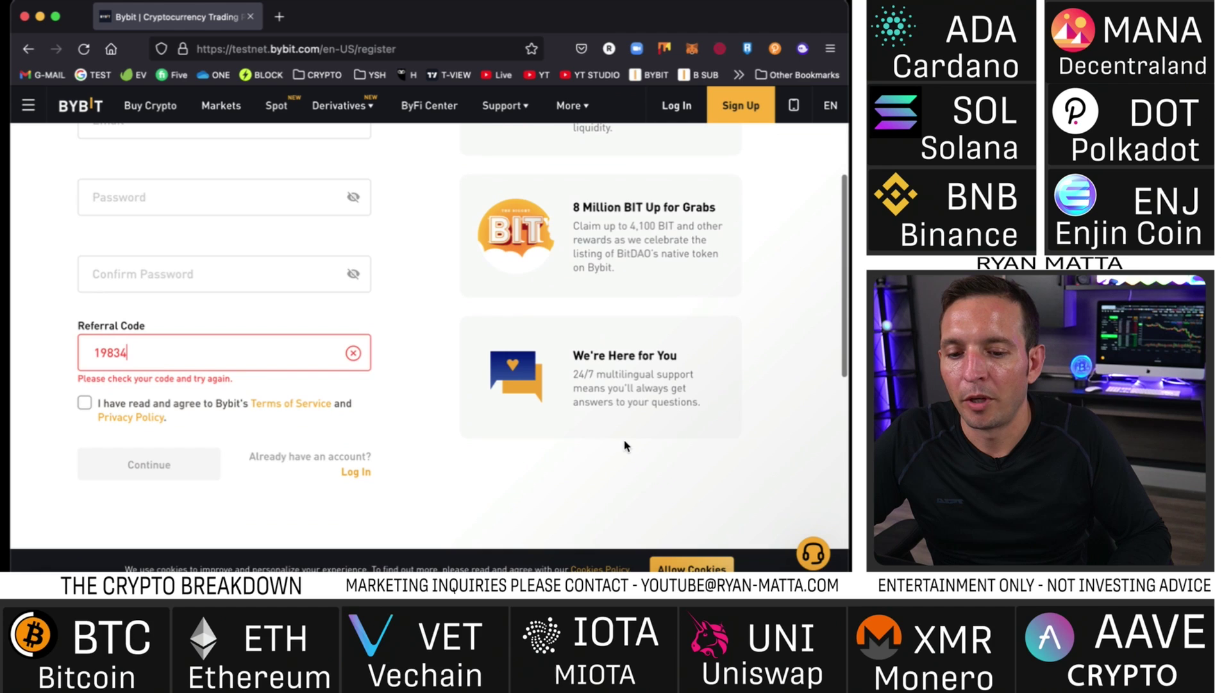
{"action": "key", "text": "super+r"}
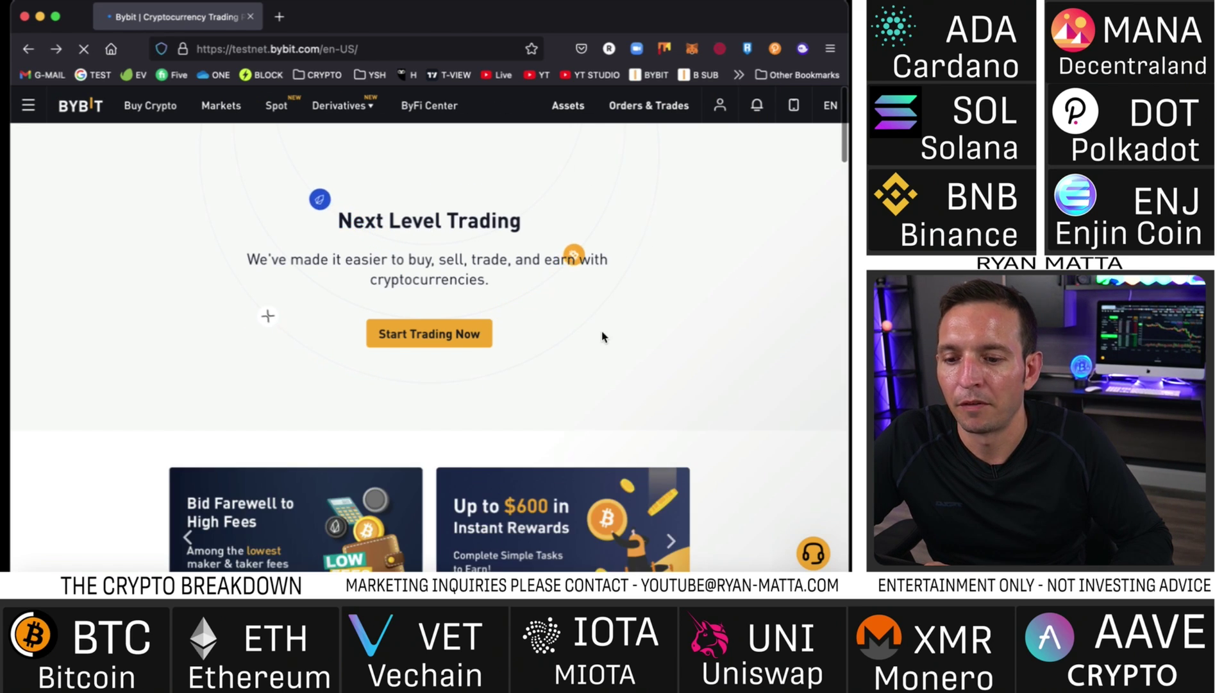
- Open the BTCUSDT USDT Perpetual trading page from the Derivatives menu and reload it
{"action": "mouse_move", "coordinate": [341, 112]}
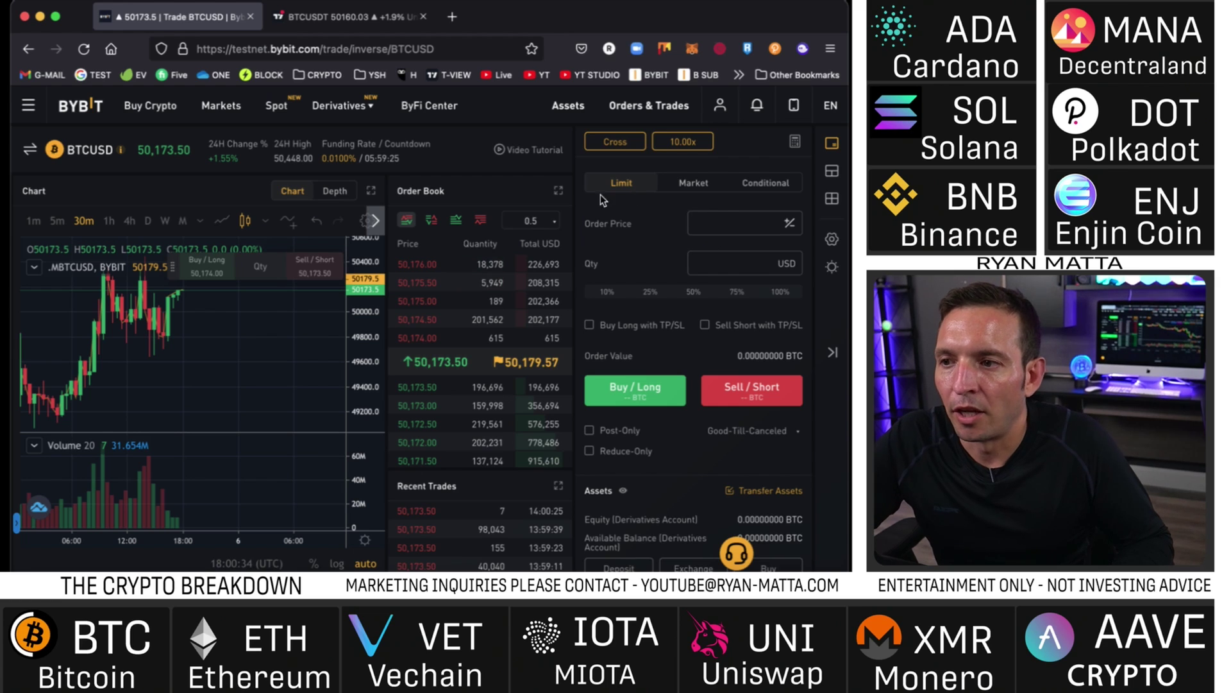
{"action": "mouse_move", "coordinate": [359, 114]}
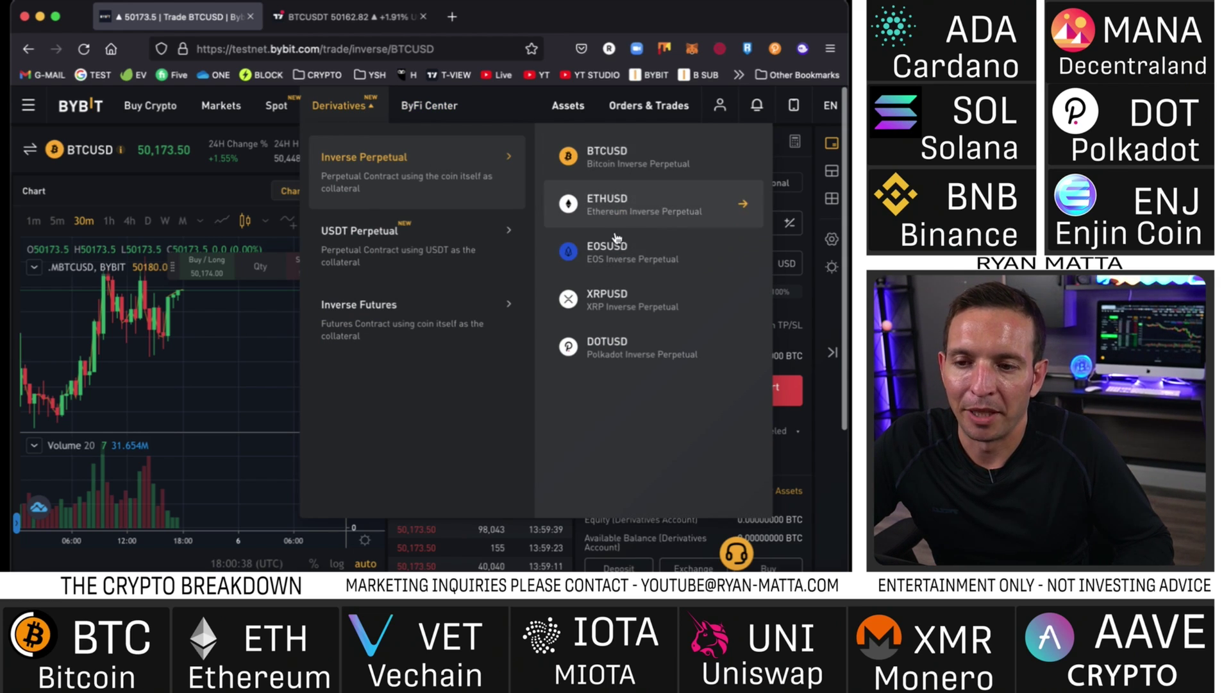
{"action": "mouse_move", "coordinate": [477, 243]}
{"action": "left_click", "coordinate": [616, 187]}
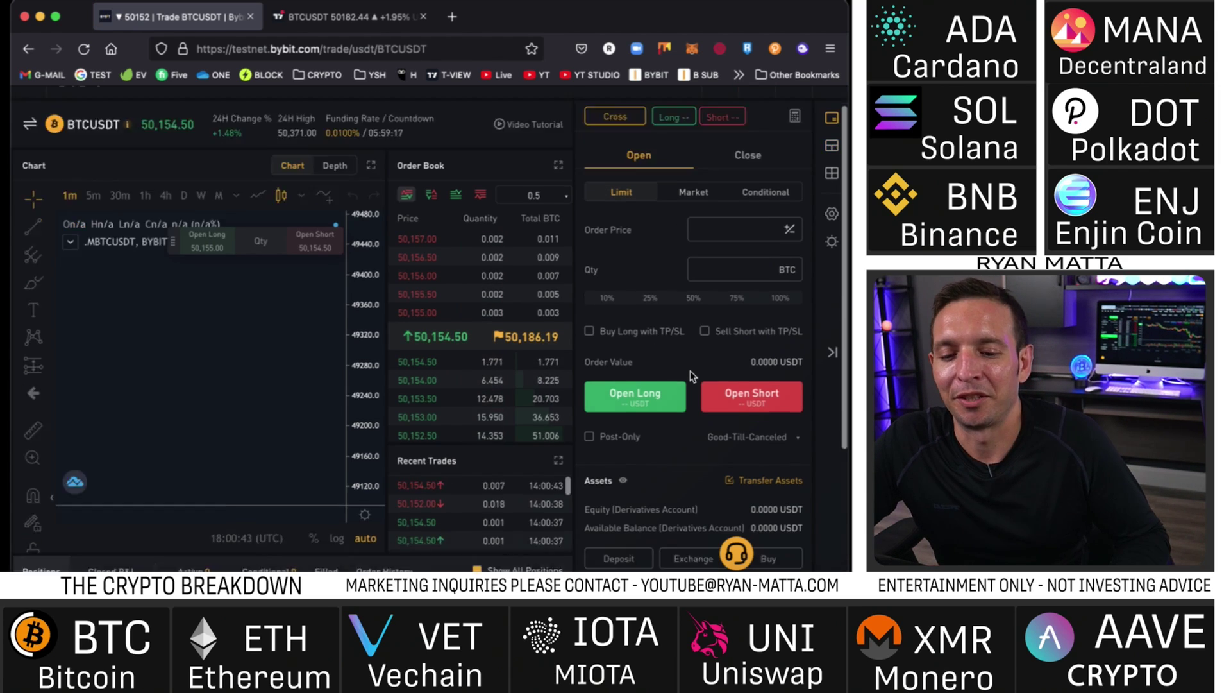
{"action": "scroll", "coordinate": [692, 371], "scroll_direction": "down", "scroll_amount": 3}
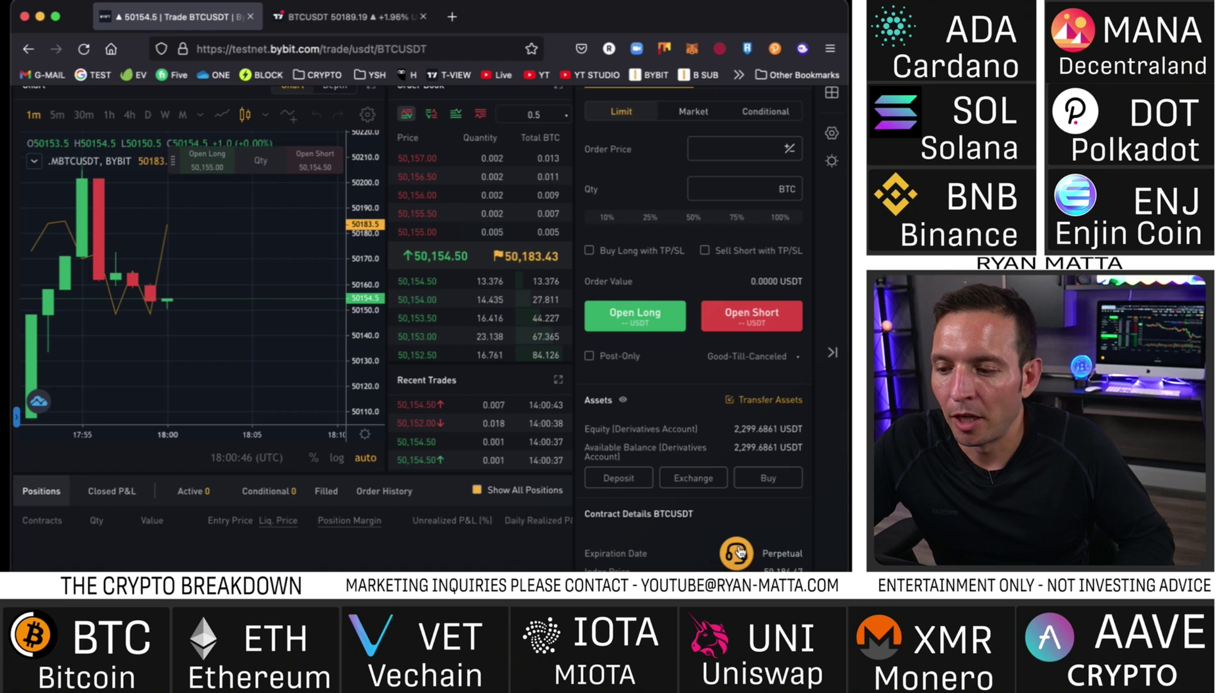
{"action": "key", "text": "super+r"}
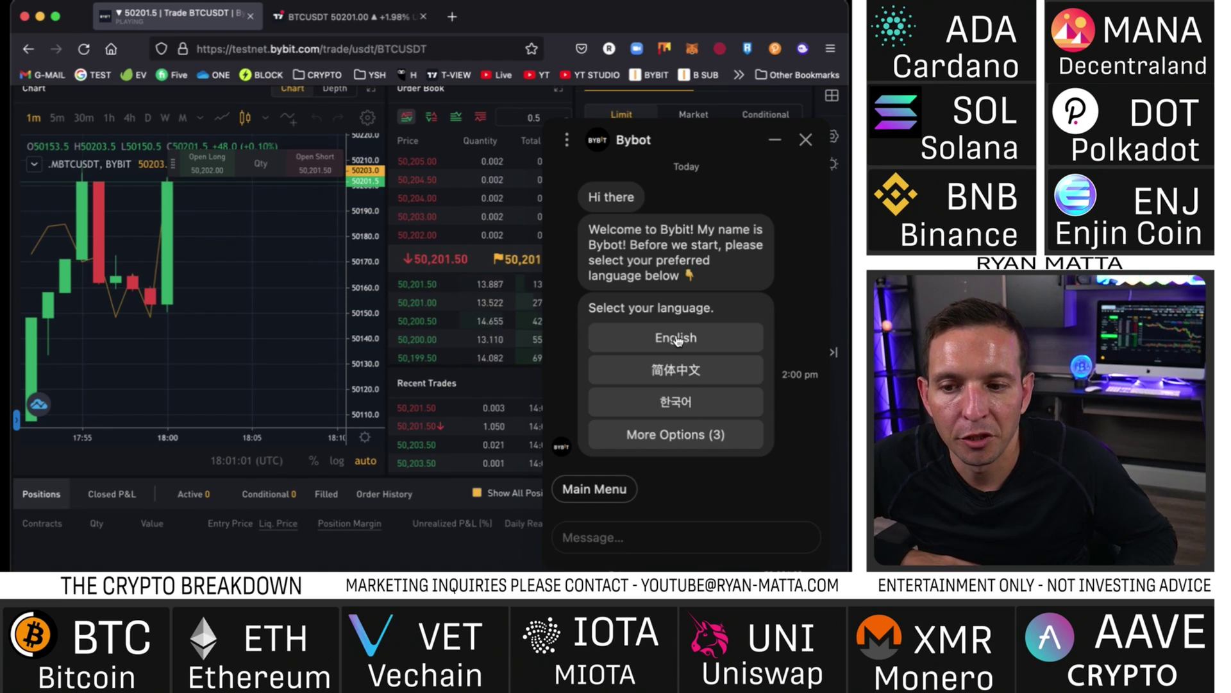
- Choose English, request a live agent, and write the $10,000 USDT deposit request
{"action": "left_click", "coordinate": [682, 340]}
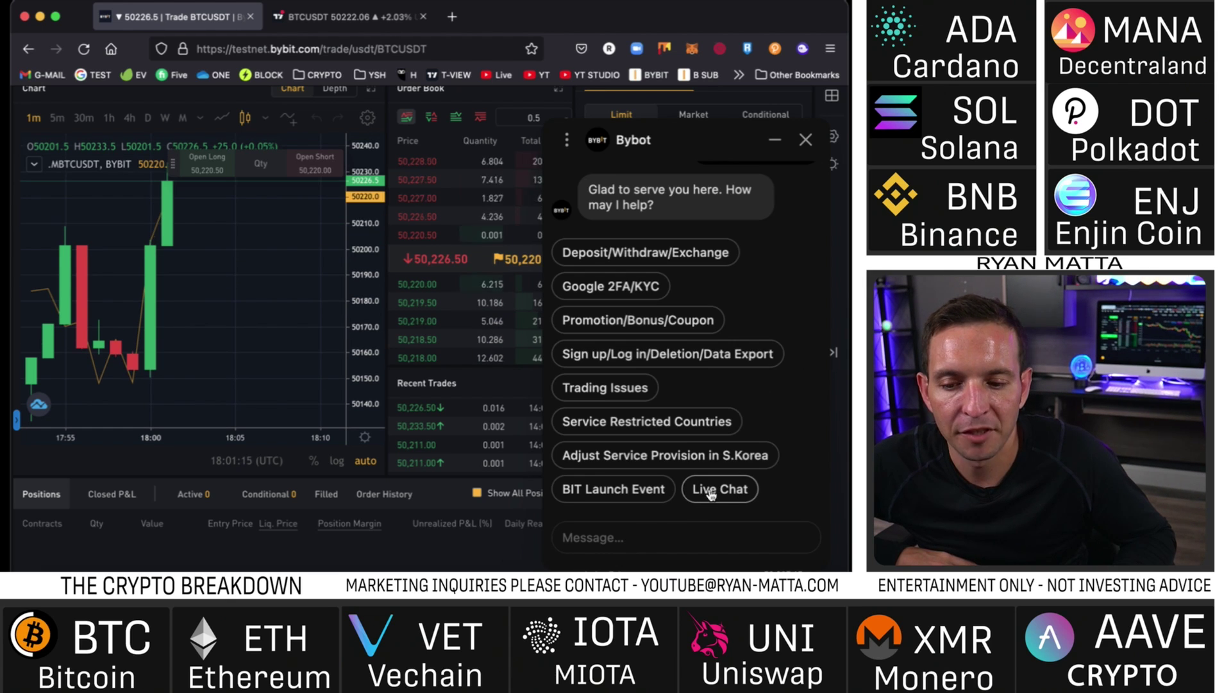
{"action": "left_click", "coordinate": [710, 487]}
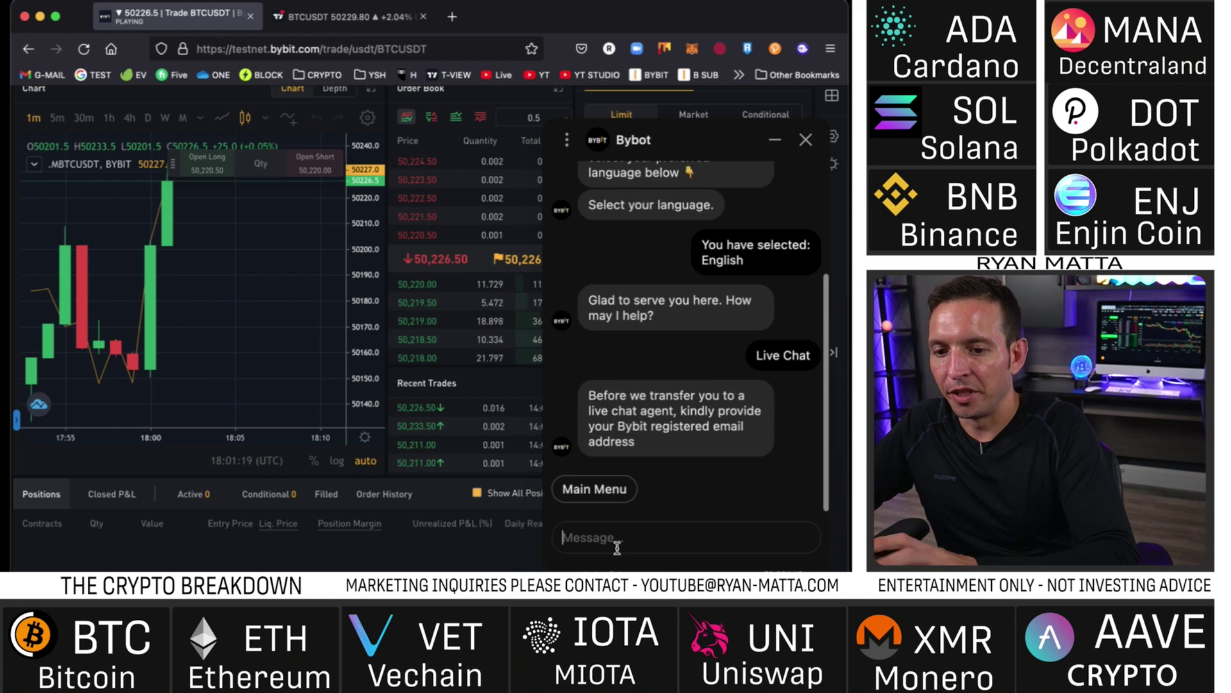
{"action": "left_click", "coordinate": [617, 547]}
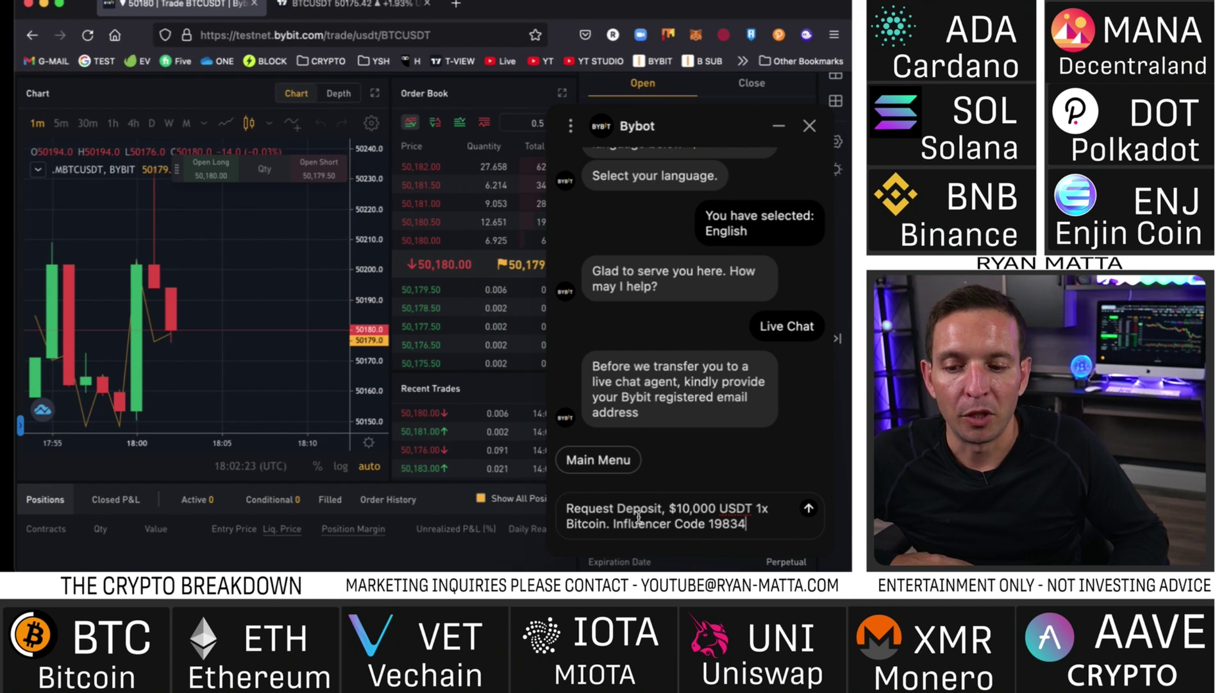
{"action": "left_click_drag", "start_coordinate": [666, 513], "coordinate": [711, 515]}
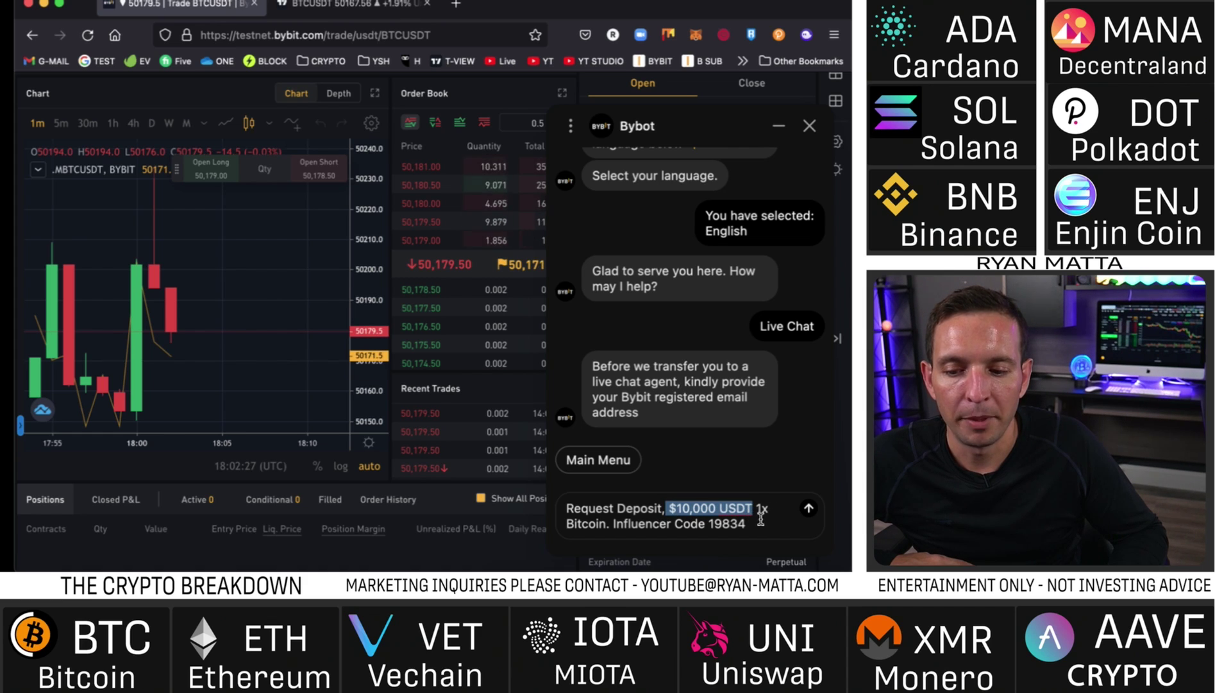
{"action": "left_click_drag", "start_coordinate": [613, 533], "coordinate": [719, 531]}
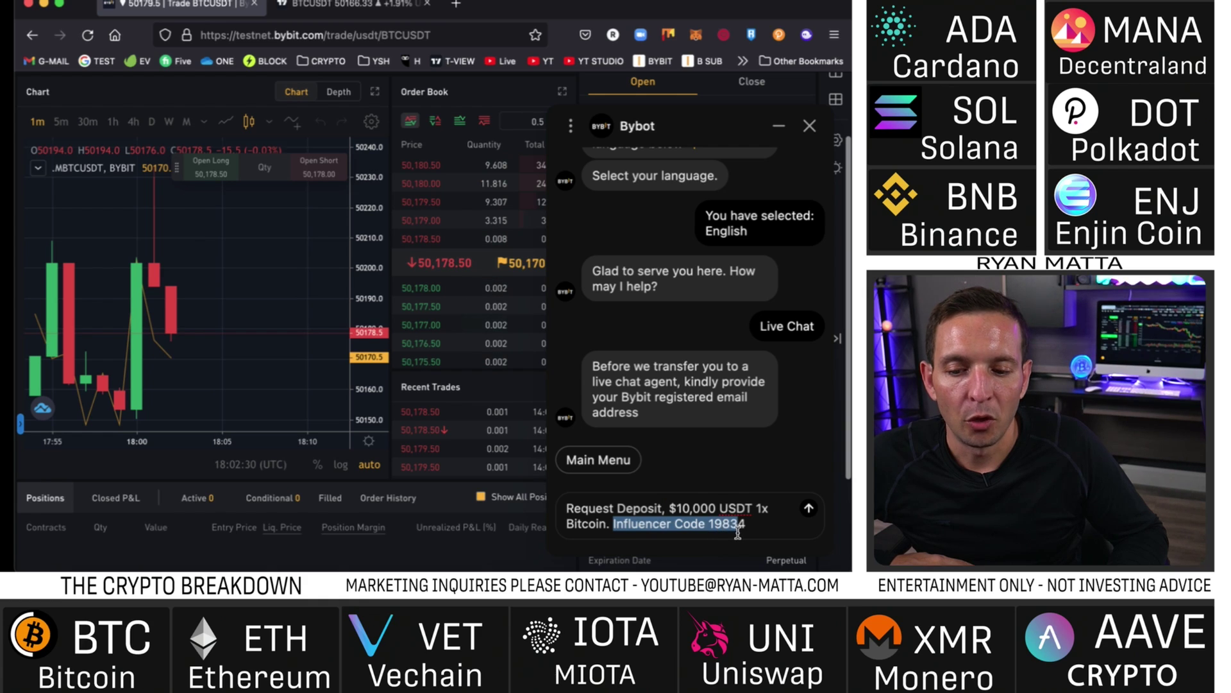
{"action": "left_click_drag", "start_coordinate": [744, 530], "coordinate": [602, 520]}
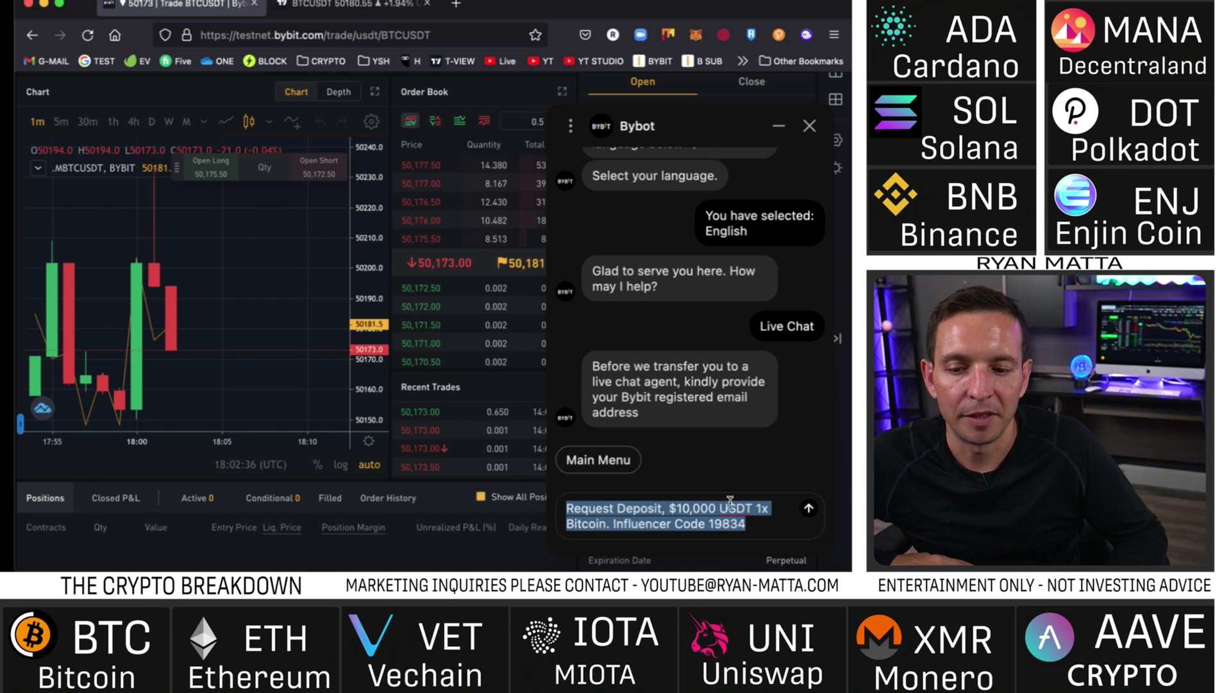
{"action": "left_click_drag", "start_coordinate": [752, 531], "coordinate": [688, 520]}
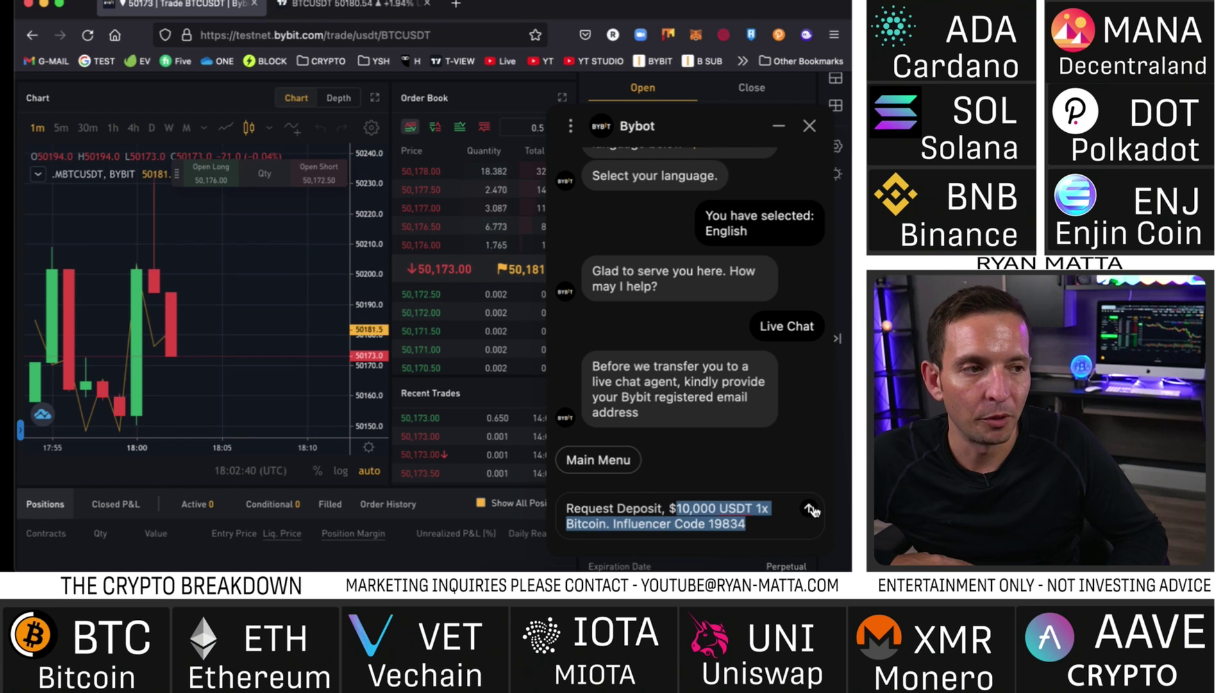
{"action": "left_click", "coordinate": [810, 127]}
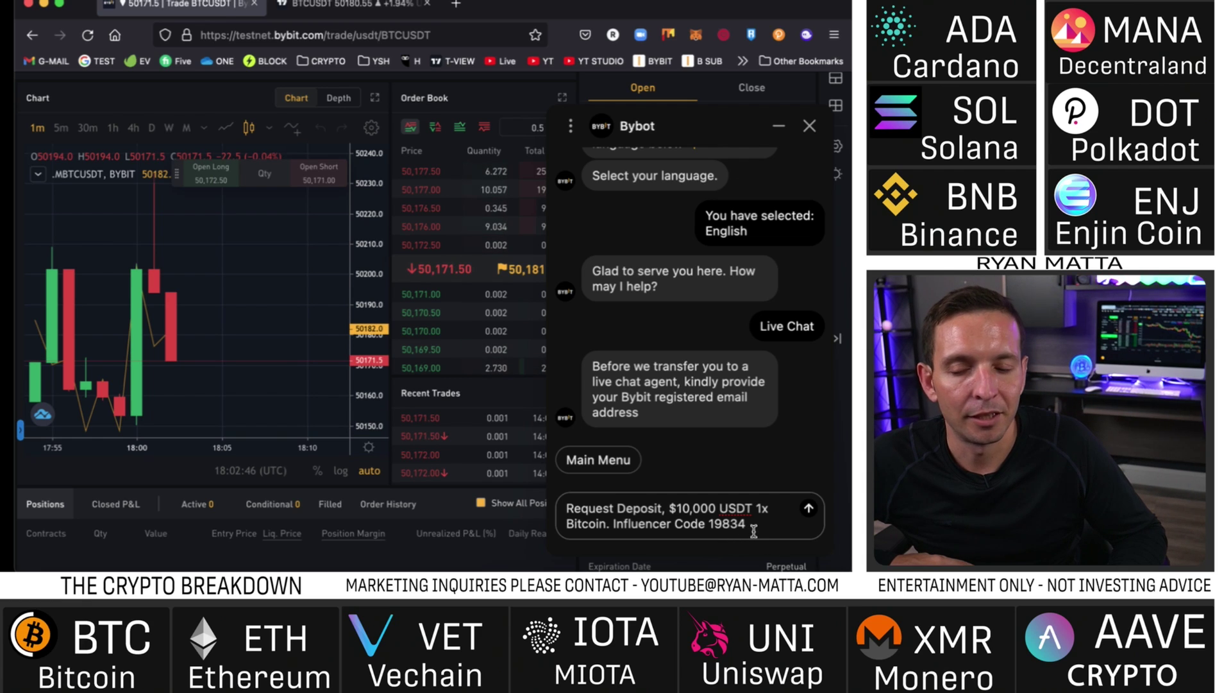
{"action": "left_click_drag", "start_coordinate": [747, 526], "coordinate": [571, 507]}
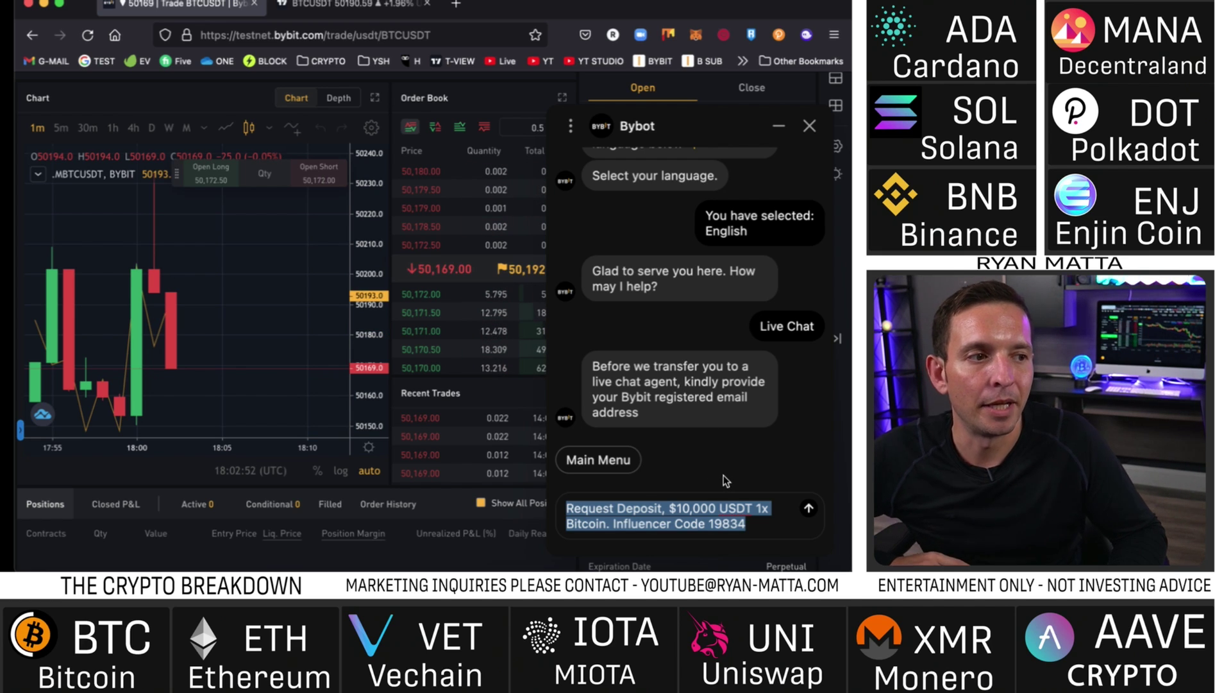
- End the support chat, rate it 5 (Excellent), and mark the issue resolved
{"action": "left_click", "coordinate": [810, 126]}
{"action": "left_click", "coordinate": [692, 510]}
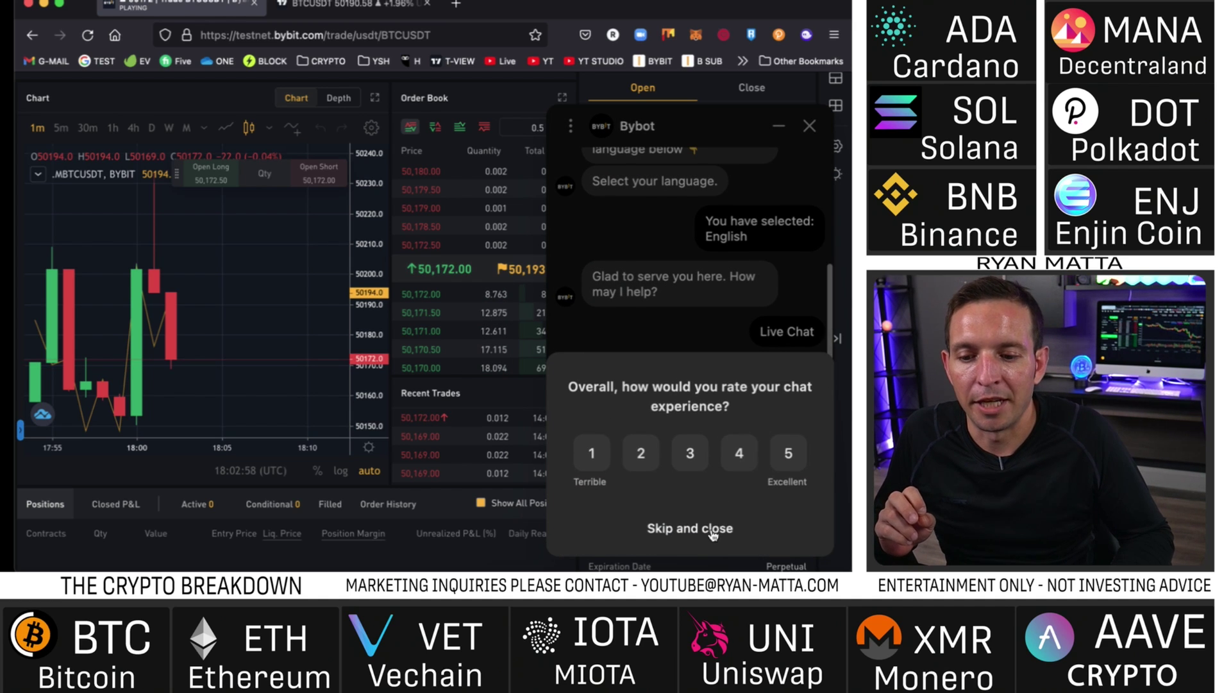
{"action": "left_click", "coordinate": [788, 453]}
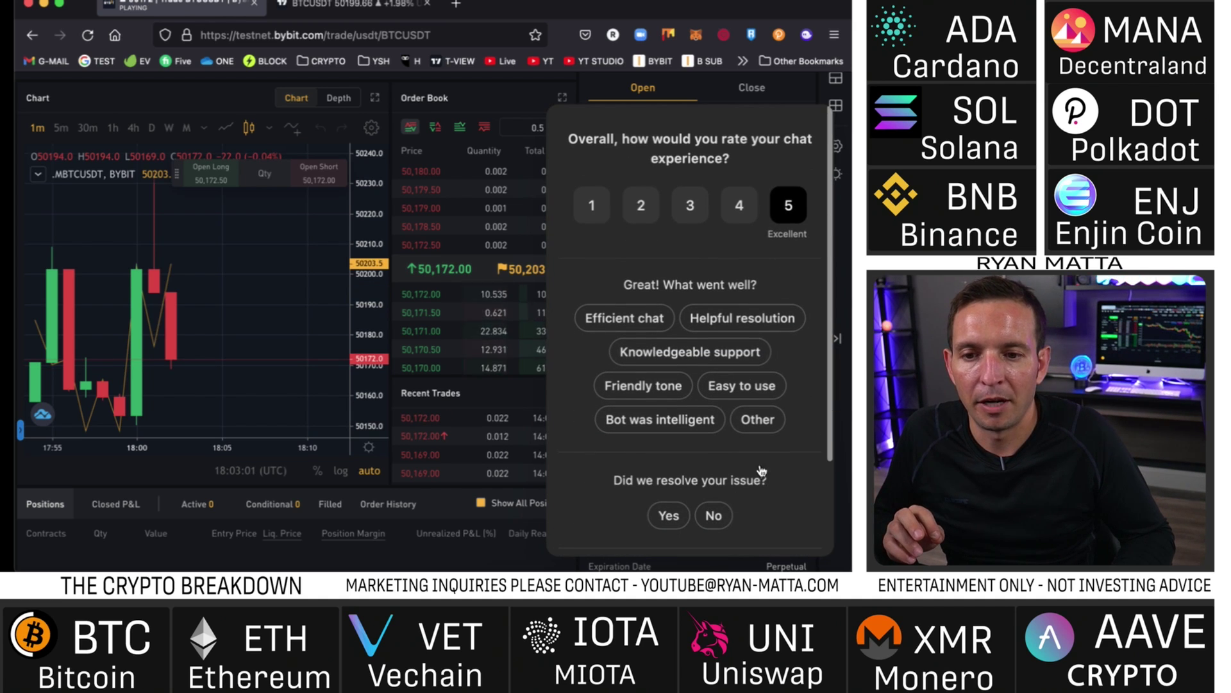
{"action": "left_click", "coordinate": [668, 515]}
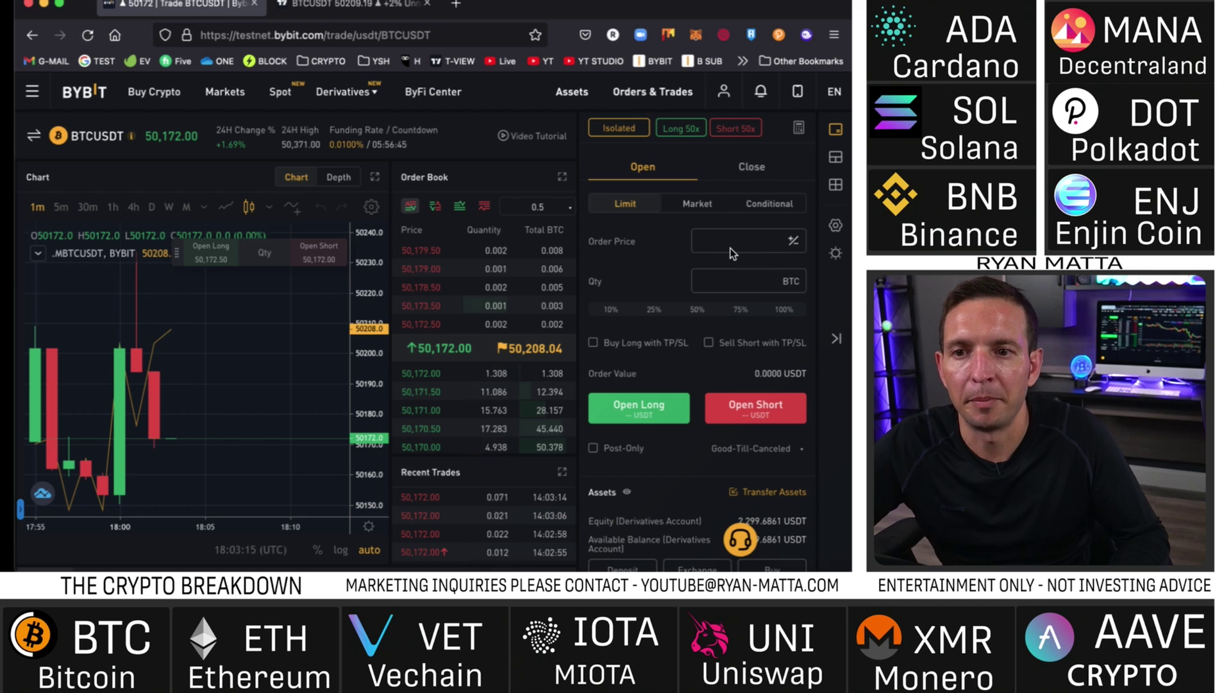
{"action": "scroll", "coordinate": [738, 218], "scroll_direction": "down", "scroll_amount": 3}
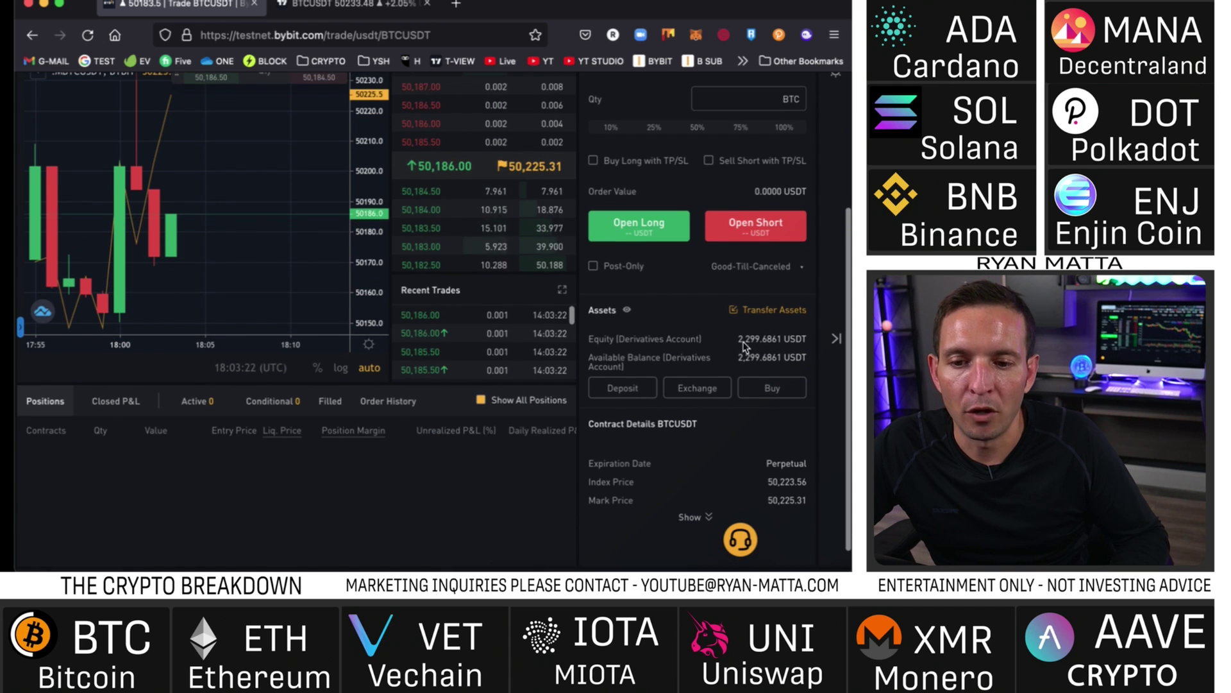
{"action": "left_click_drag", "start_coordinate": [736, 340], "coordinate": [806, 341]}
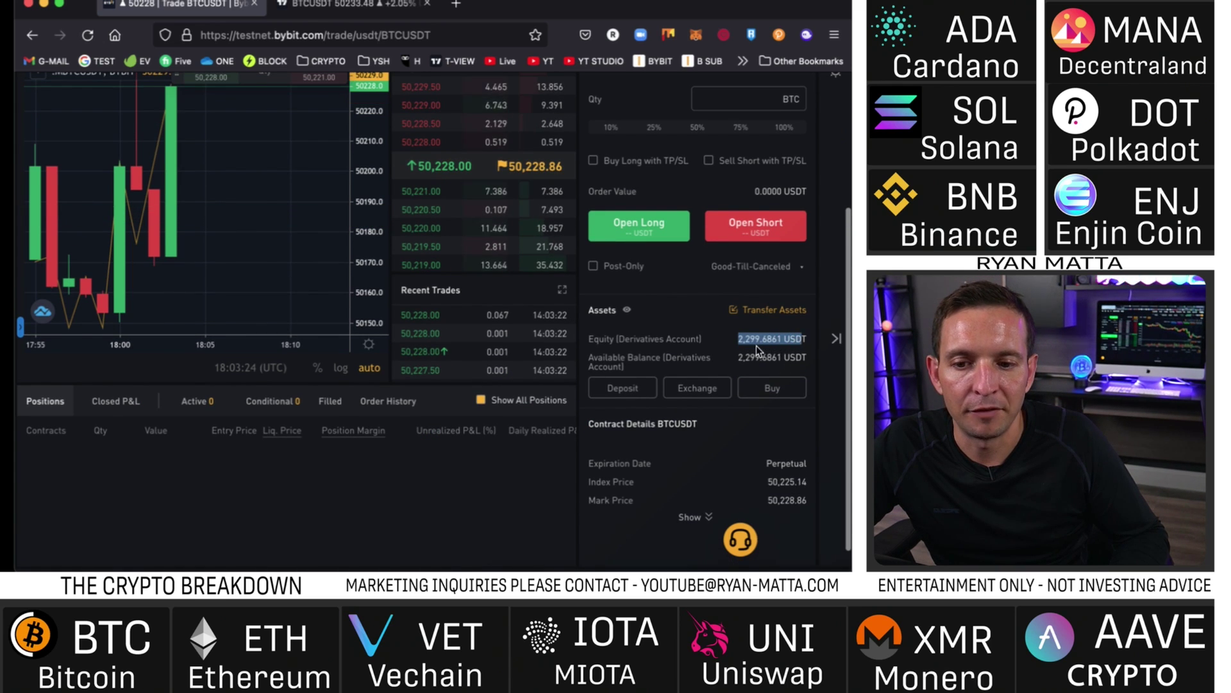
{"action": "scroll", "coordinate": [753, 364], "scroll_direction": "up", "scroll_amount": 3}
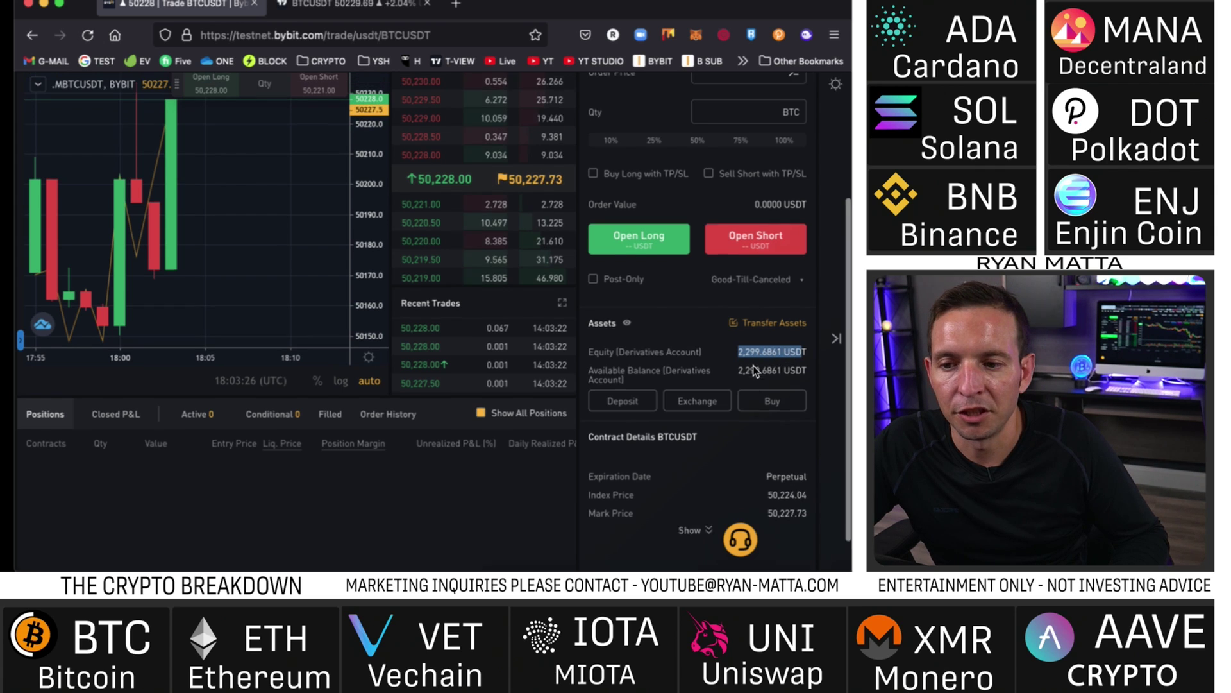
{"action": "mouse_move", "coordinate": [536, 314]}
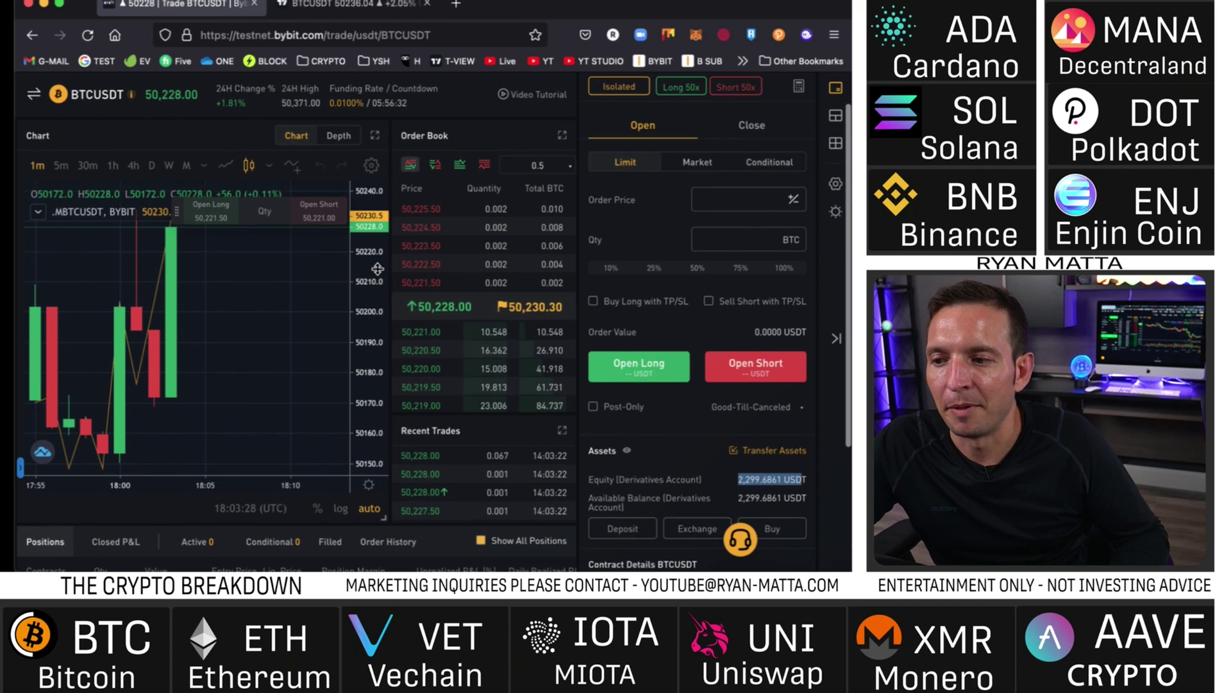
{"action": "scroll", "coordinate": [295, 324], "scroll_direction": "down", "scroll_amount": 3}
{"action": "scroll", "coordinate": [295, 325], "scroll_direction": "down", "scroll_amount": 2}
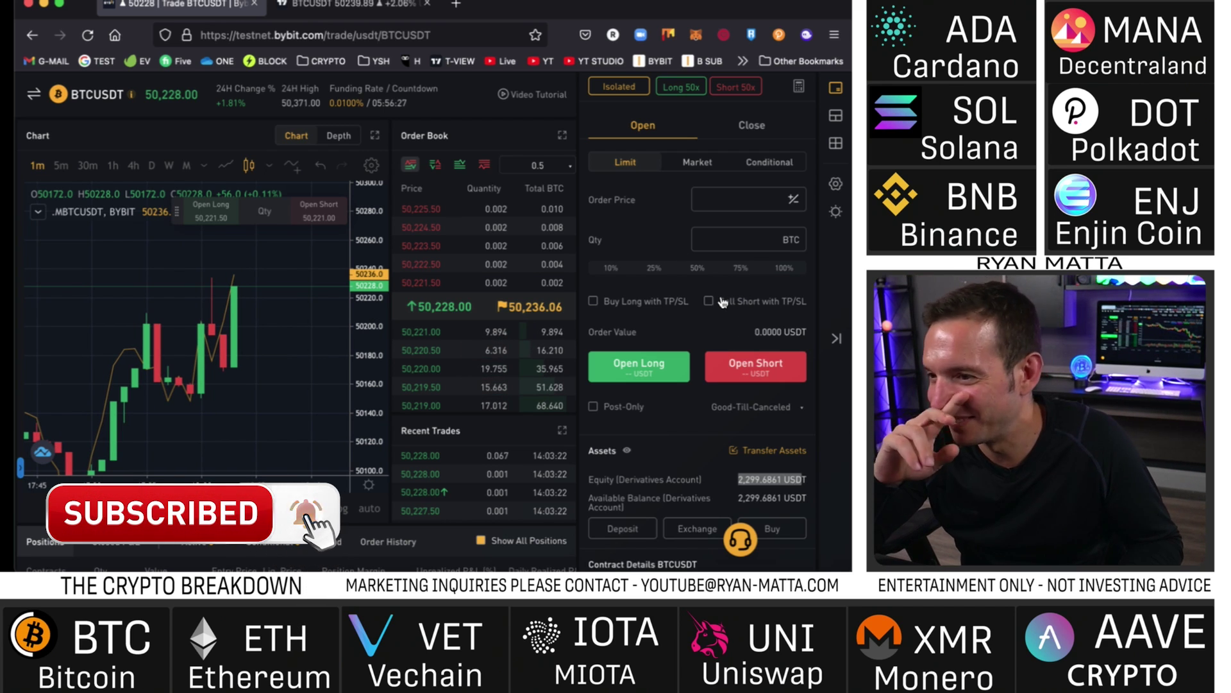
{"action": "scroll", "coordinate": [325, 363], "scroll_direction": "down", "scroll_amount": 2}
{"action": "scroll", "coordinate": [311, 391], "scroll_direction": "down", "scroll_amount": 3}
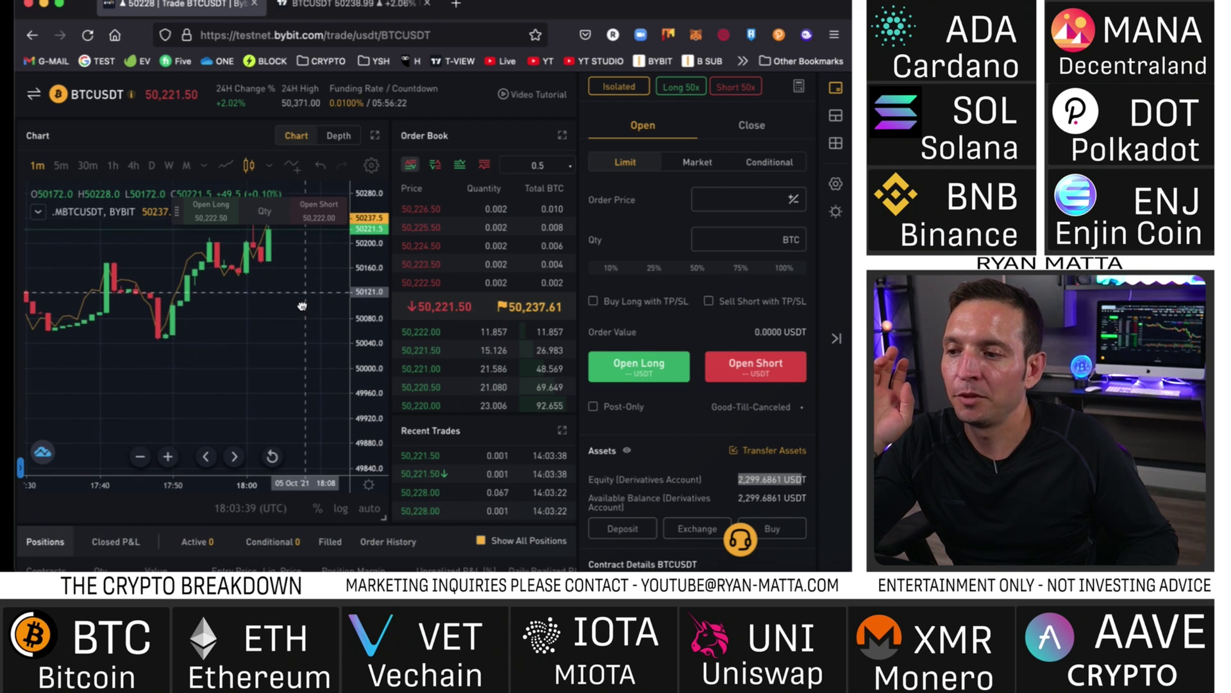